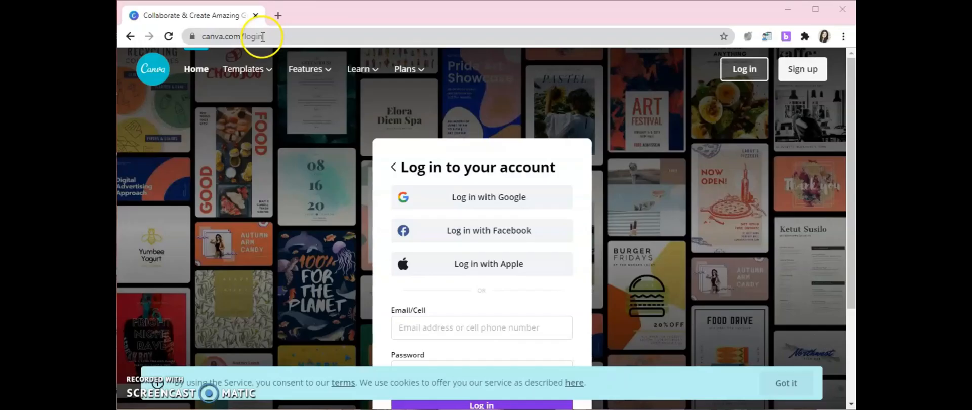
Sign in to Canva with the existing Google account.
{"action": "left_click", "coordinate": [253, 35]}
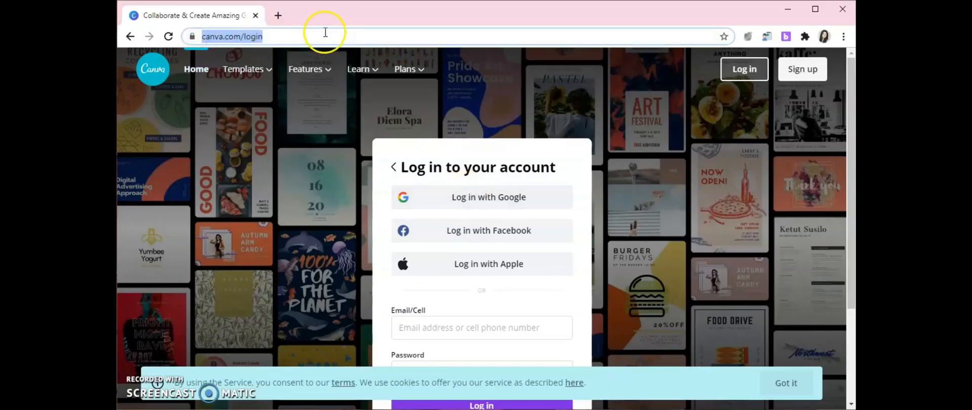
{"action": "left_click", "coordinate": [475, 199]}
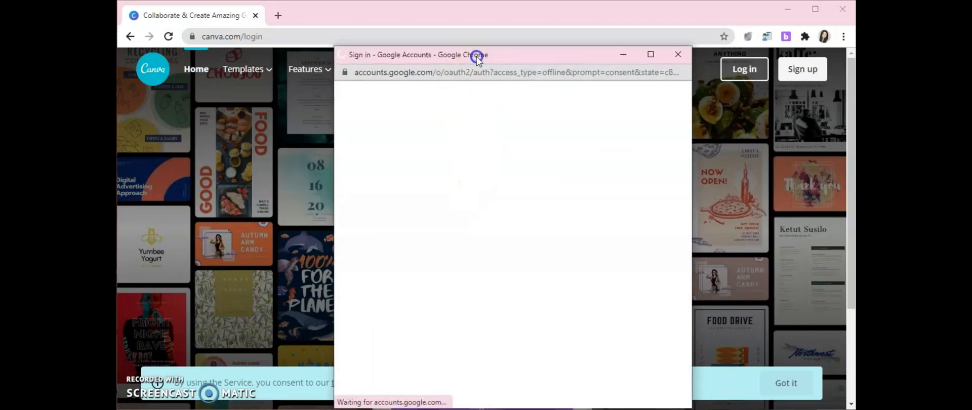
{"action": "left_click", "coordinate": [444, 217]}
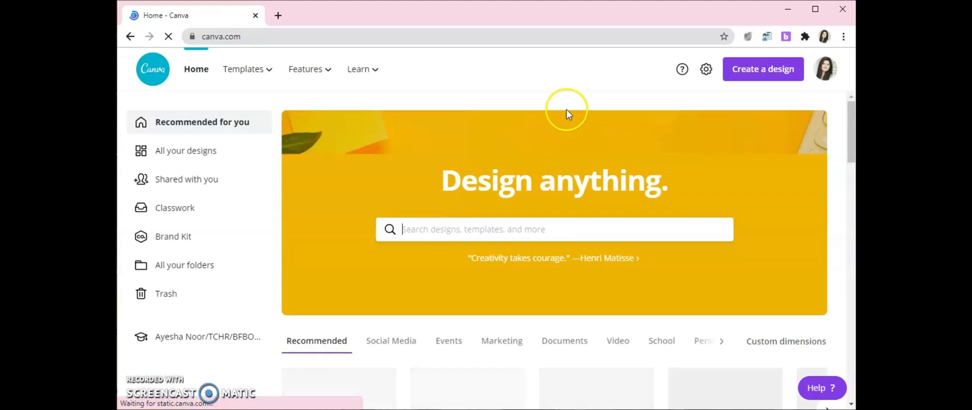
Create a Poster (Landscape) design and set its page background to black.
{"action": "left_click", "coordinate": [735, 79]}
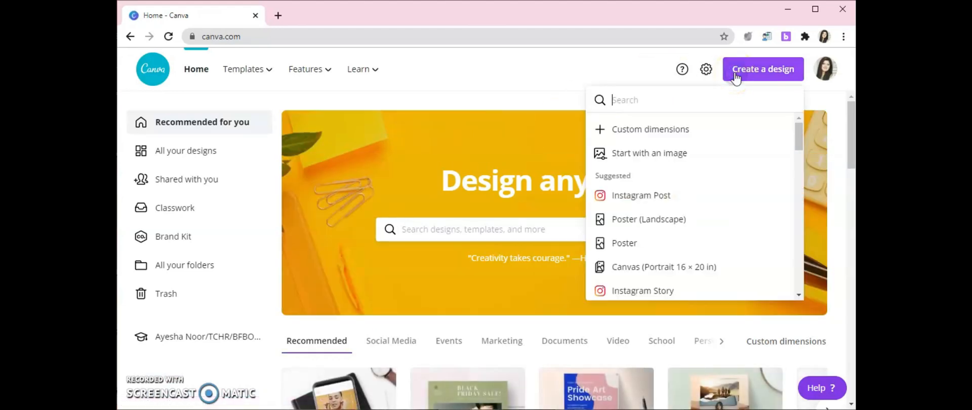
{"action": "left_click", "coordinate": [641, 218]}
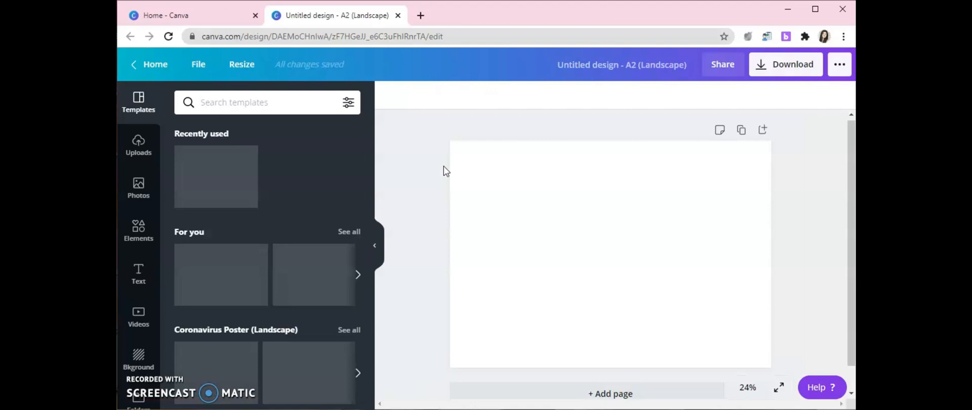
{"action": "left_click", "coordinate": [533, 184]}
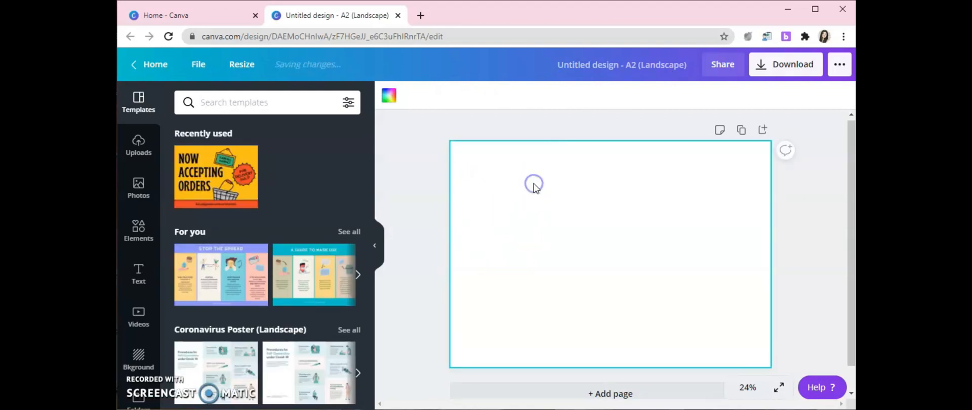
{"action": "left_click", "coordinate": [389, 96]}
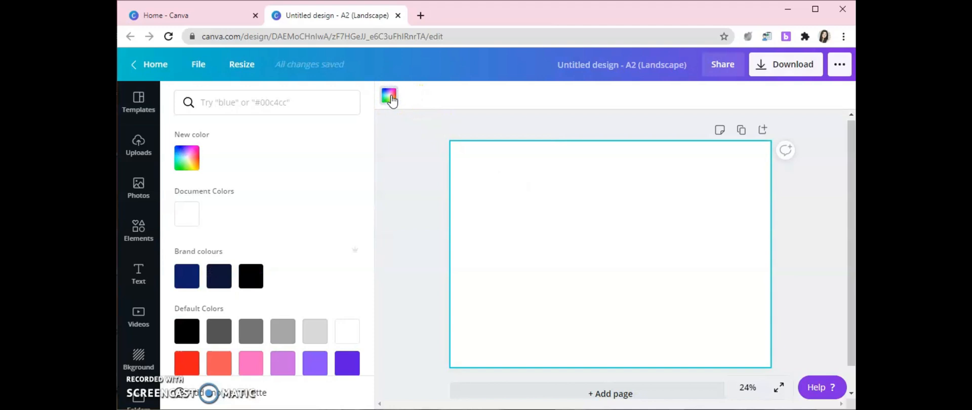
{"action": "left_click", "coordinate": [251, 278]}
{"action": "left_click", "coordinate": [420, 180]}
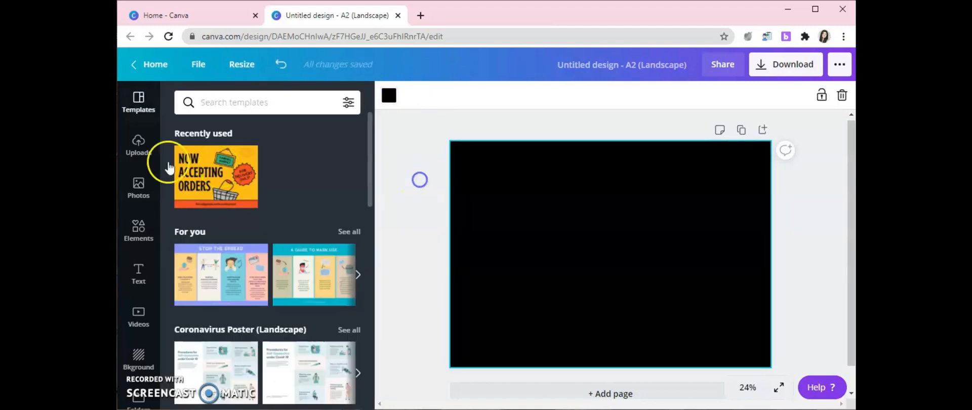
Add a red heading that reads "My Cultural Book" to the page.
{"action": "left_click", "coordinate": [138, 271]}
{"action": "left_click", "coordinate": [308, 165]}
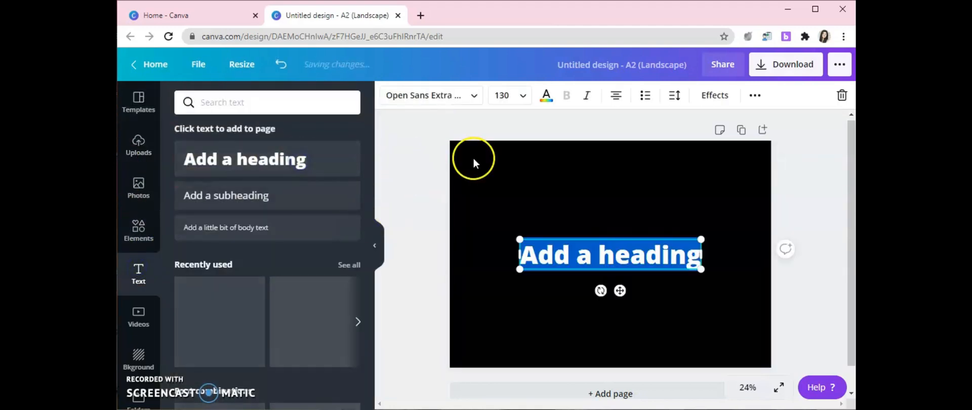
{"action": "left_click", "coordinate": [546, 95]}
{"action": "left_click", "coordinate": [193, 363]}
{"action": "type", "text": "My"}
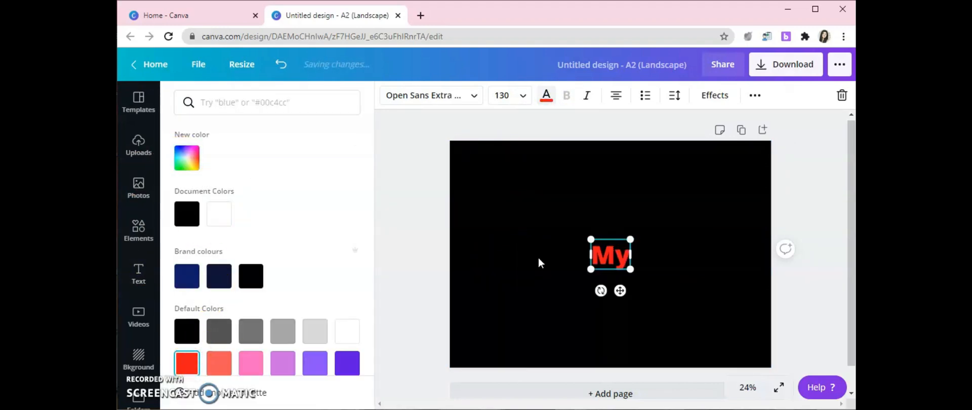
{"action": "type", "text": " Cultu"}
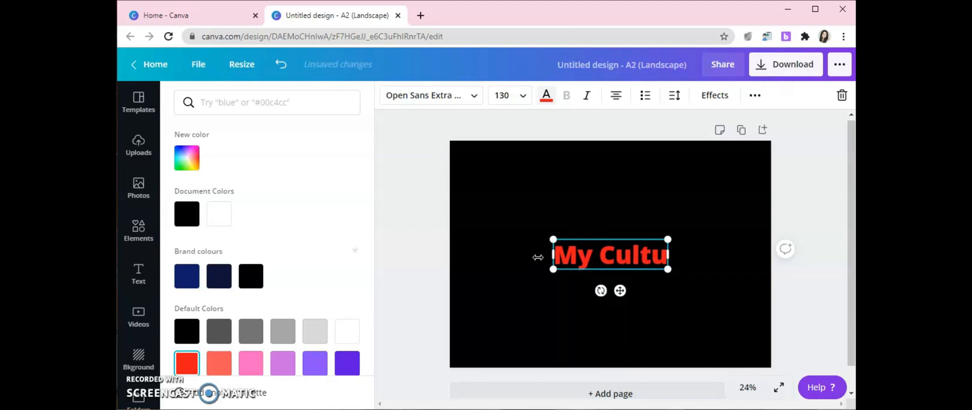
{"action": "type", "text": "ral Book"}
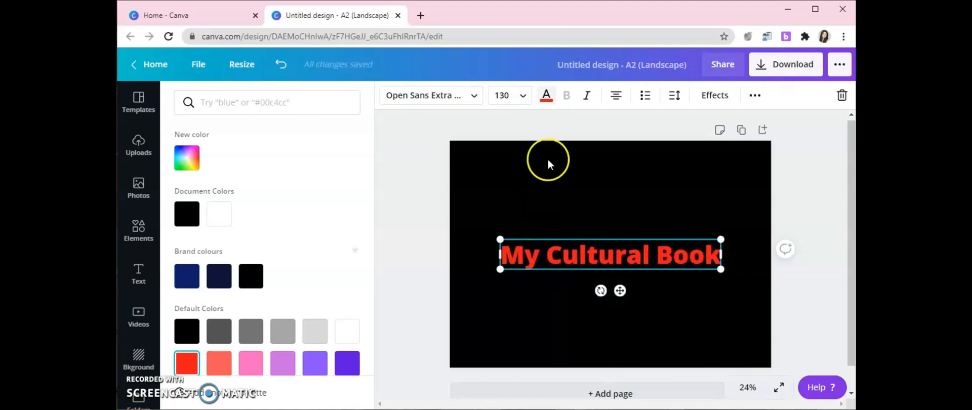
Rename the design as "My cultural book".
{"action": "left_click", "coordinate": [626, 58]}
{"action": "key", "text": "BackSpace"}
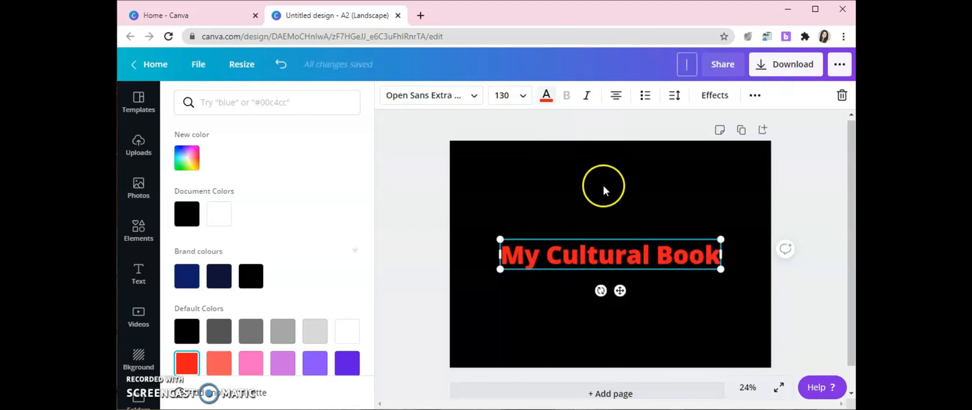
{"action": "left_click", "coordinate": [604, 186]}
{"action": "left_click", "coordinate": [622, 63]}
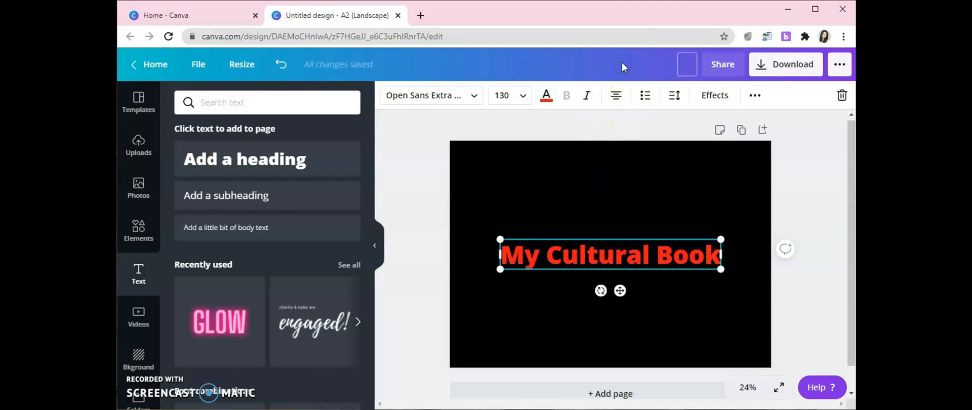
{"action": "type", "text": "My cultural  "}
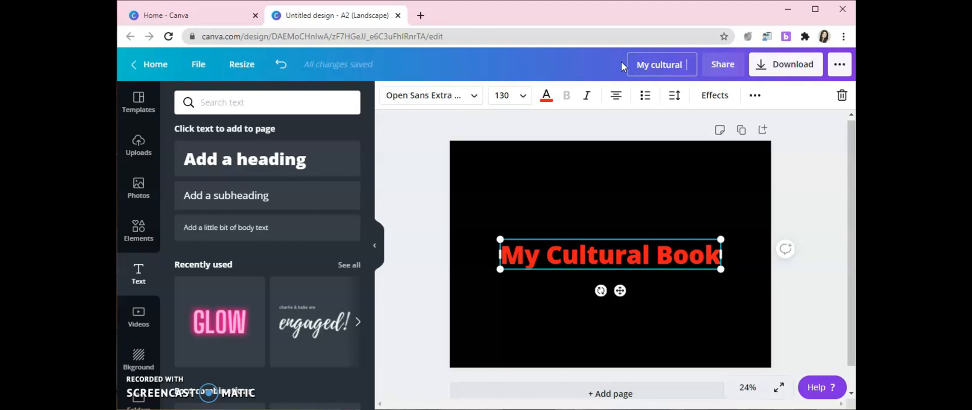
{"action": "type", "text": "book"}
{"action": "left_click", "coordinate": [663, 193]}
Move the red title slightly up and add a second heading directly beneath it.
{"action": "left_click_drag", "start_coordinate": [640, 261], "coordinate": [639, 226]}
{"action": "left_click", "coordinate": [629, 292]}
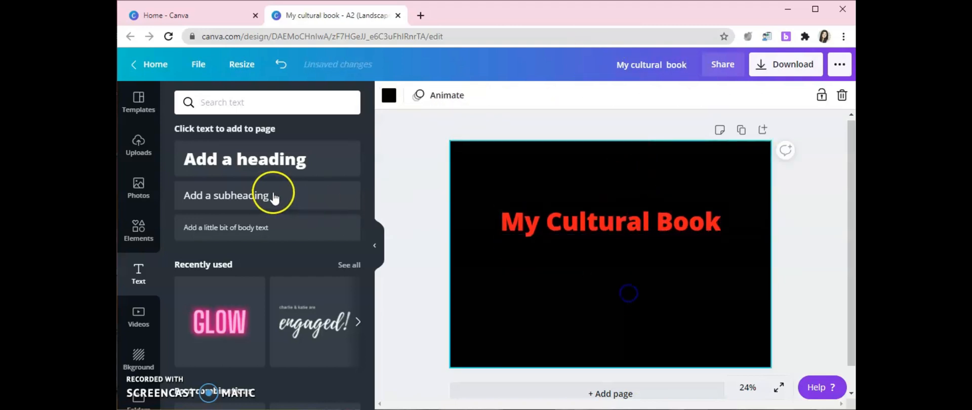
{"action": "left_click", "coordinate": [250, 161]}
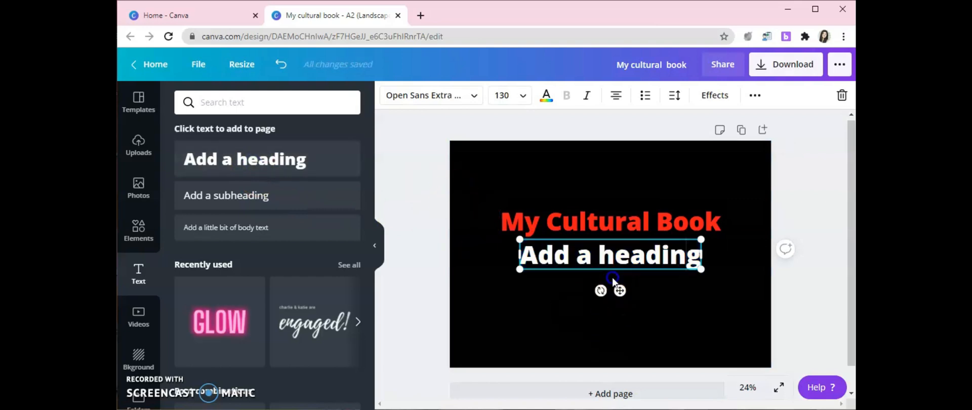
{"action": "double_click", "coordinate": [622, 254]}
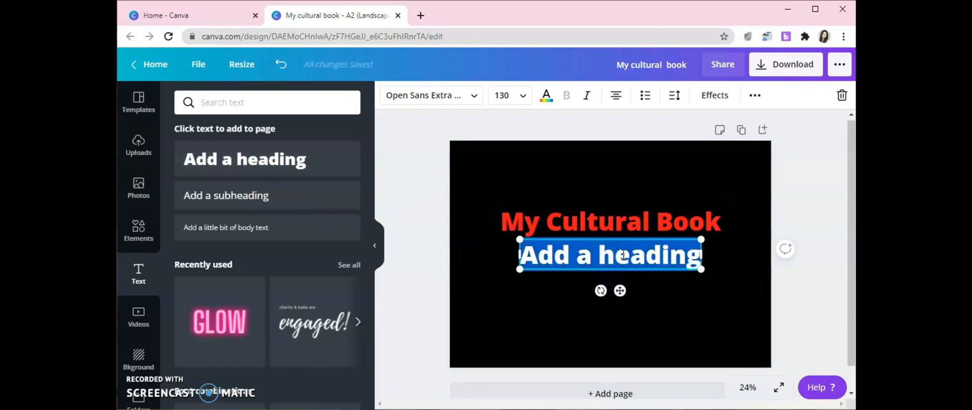
{"action": "type", "text": "Name of your culture"}
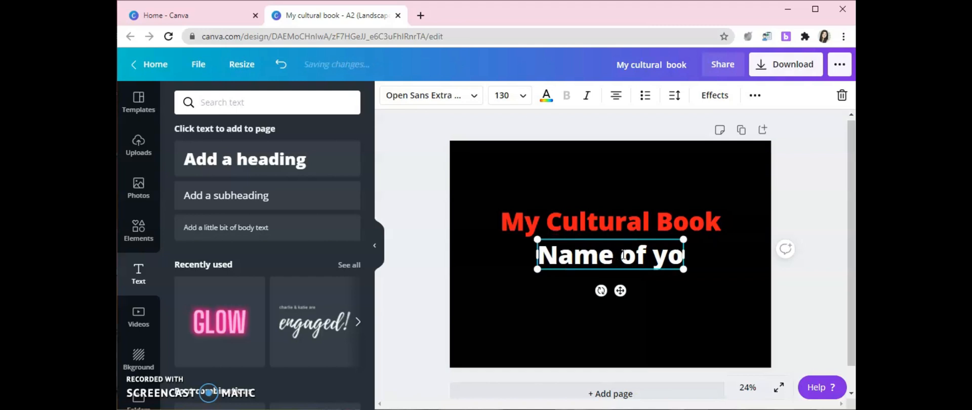
{"action": "key", "text": "BackSpace"}
{"action": "key", "text": "BackSpace"}
{"action": "key", "text": "BackSpace"}
{"action": "key", "text": "BackSpace"}
{"action": "key", "text": "BackSpace"}
{"action": "key", "text": "BackSpace"}
{"action": "key", "text": "BackSpace"}
{"action": "key", "text": "BackSpace"}
{"action": "key", "text": "BackSpace"}
{"action": "key", "text": "BackSpace"}
{"action": "key", "text": "BackSpace"}
{"action": "key", "text": "BackSpace"}
{"action": "key", "text": "BackSpace"}
{"action": "key", "text": "BackSpace"}
{"action": "key", "text": "BackSpace"}
{"action": "key", "text": "BackSpace"}
{"action": "key", "text": "BackSpace"}
{"action": "key", "text": "BackSpace"}
{"action": "key", "text": "BackSpace"}
{"action": "key", "text": "BackSpace"}
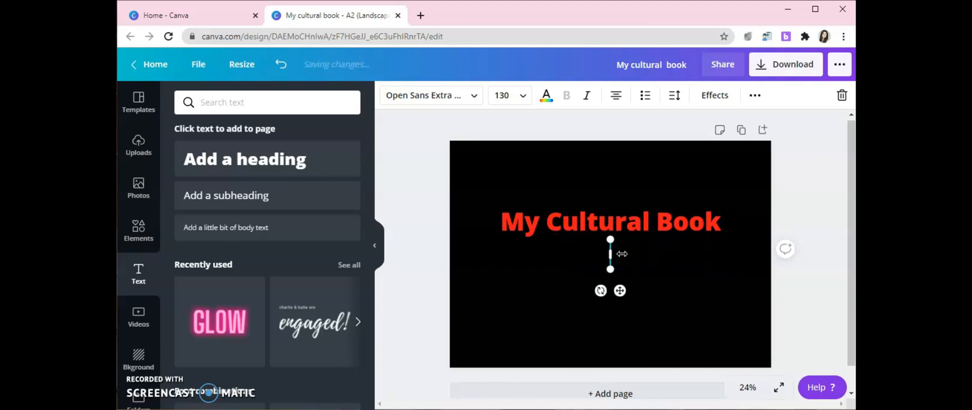
{"action": "type", "text": "Nam"}
{"action": "key", "text": "BackSpace"}
{"action": "key", "text": "BackSpace"}
{"action": "key", "text": "BackSpace"}
Enter "Punjabi Culture" as the second heading's text, with both words capitalized.
{"action": "type", "text": "punjabi culture"}
{"action": "left_click_drag", "start_coordinate": [514, 255], "coordinate": [529, 255]}
{"action": "type", "text": "P"}
{"action": "left_click_drag", "start_coordinate": [617, 257], "coordinate": [630, 257]}
{"action": "type", "text": "C"}
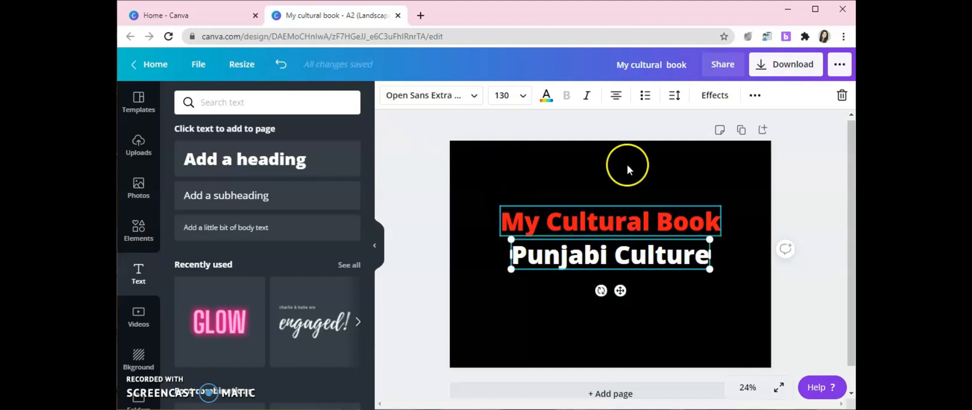
Enlarge the red title to about size 150 and move both headings slightly up.
{"action": "left_click", "coordinate": [602, 228]}
{"action": "left_click_drag", "start_coordinate": [721, 206], "coordinate": [753, 180]}
{"action": "left_click_drag", "start_coordinate": [678, 218], "coordinate": [663, 207]}
{"action": "left_click_drag", "start_coordinate": [671, 255], "coordinate": [675, 249]}
{"action": "left_click", "coordinate": [426, 255]}
Add a subheading with the author's full name and place it below the Punjabi Culture heading.
{"action": "left_click", "coordinate": [307, 206]}
{"action": "left_click_drag", "start_coordinate": [597, 251], "coordinate": [642, 284]}
{"action": "double_click", "coordinate": [645, 284]}
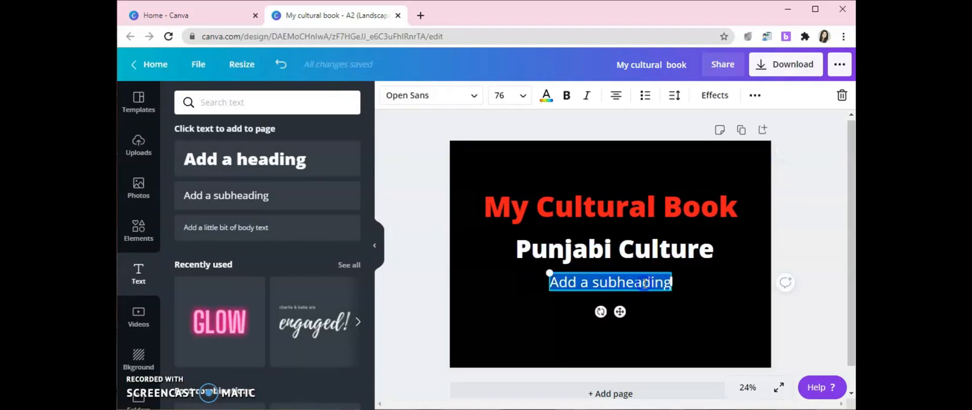
{"action": "type", "text": "Ayesha Nod"}
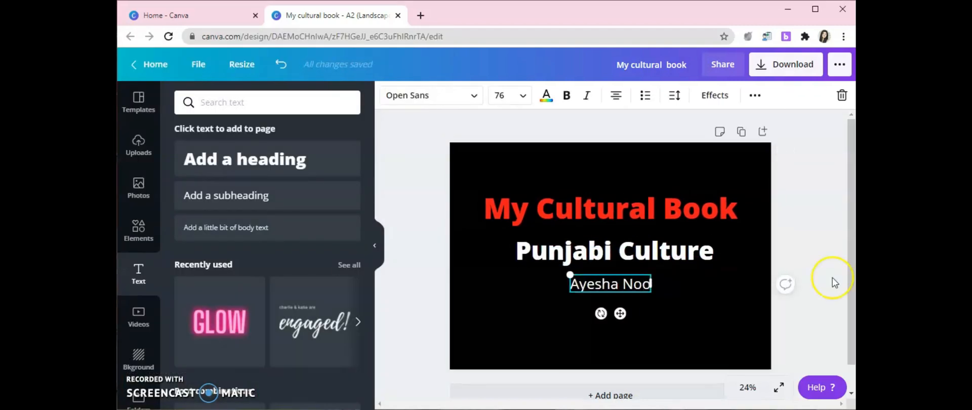
{"action": "left_click", "coordinate": [812, 242]}
{"action": "left_click_drag", "start_coordinate": [633, 281], "coordinate": [633, 290]}
Set the Punjabi Culture heading in the Apricots font at about size 158 and lower the author's name slightly.
{"action": "left_click", "coordinate": [640, 257]}
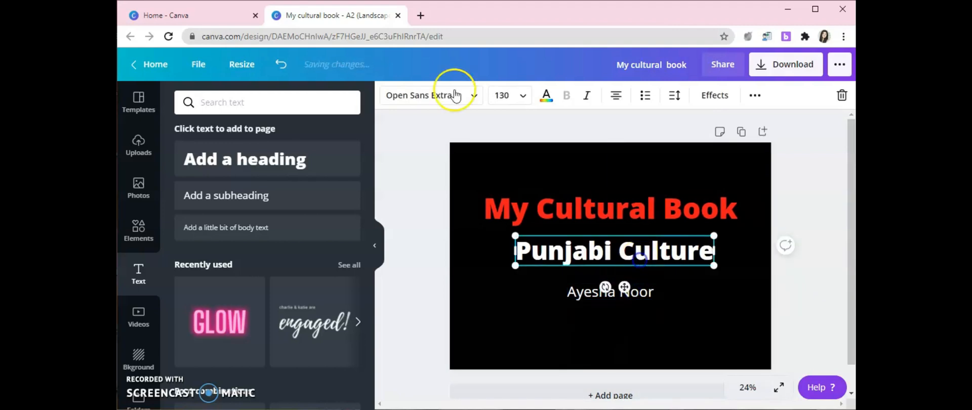
{"action": "left_click", "coordinate": [444, 93]}
{"action": "left_click", "coordinate": [193, 203]}
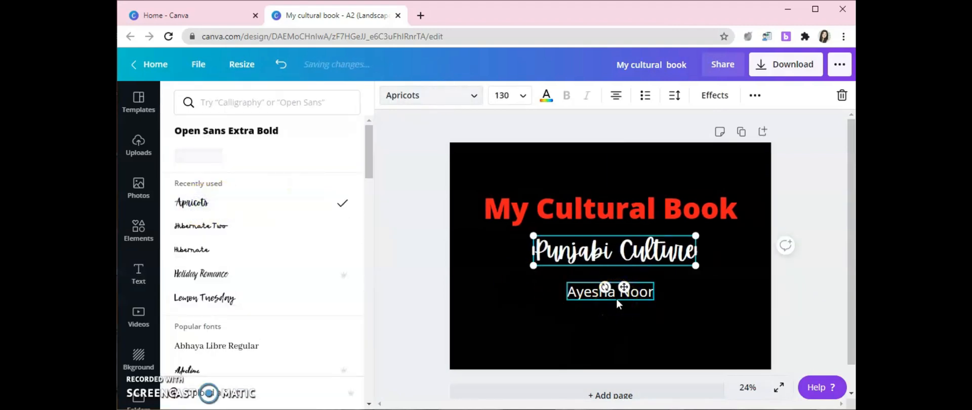
{"action": "left_click", "coordinate": [688, 266]}
{"action": "left_click_drag", "start_coordinate": [688, 266], "coordinate": [729, 272]}
{"action": "left_click_drag", "start_coordinate": [658, 250], "coordinate": [643, 247]}
{"action": "left_click", "coordinate": [633, 289]}
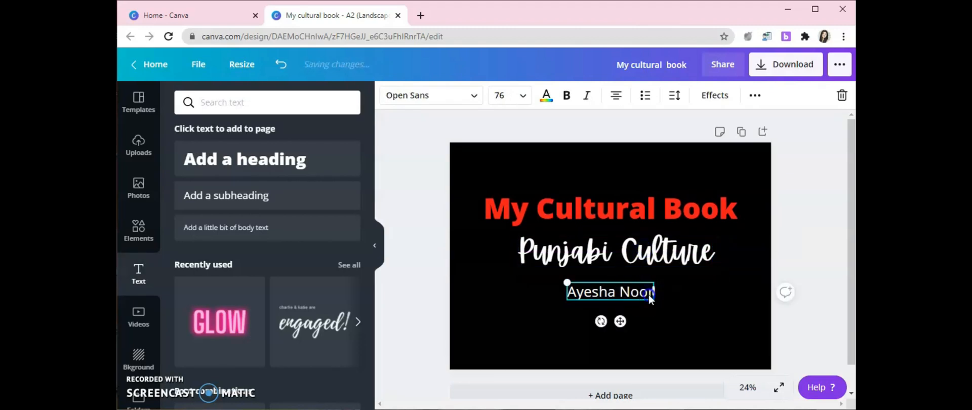
{"action": "left_click", "coordinate": [764, 280]}
Duplicate the cover page and change the copy's title to "Food of Punjabi Culture".
{"action": "left_click", "coordinate": [741, 131]}
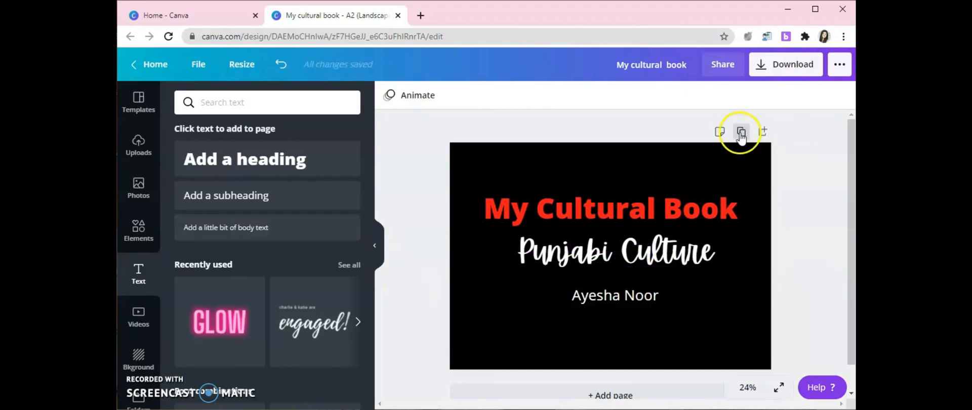
{"action": "double_click", "coordinate": [673, 207]}
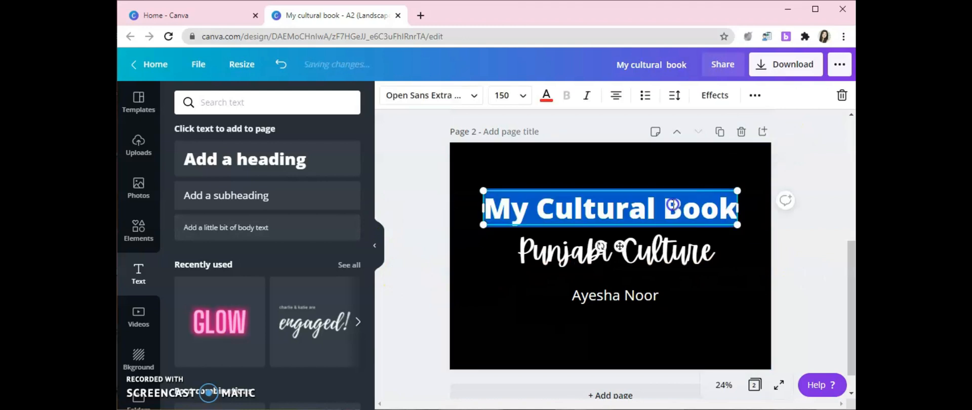
{"action": "type", "text": "Foo"}
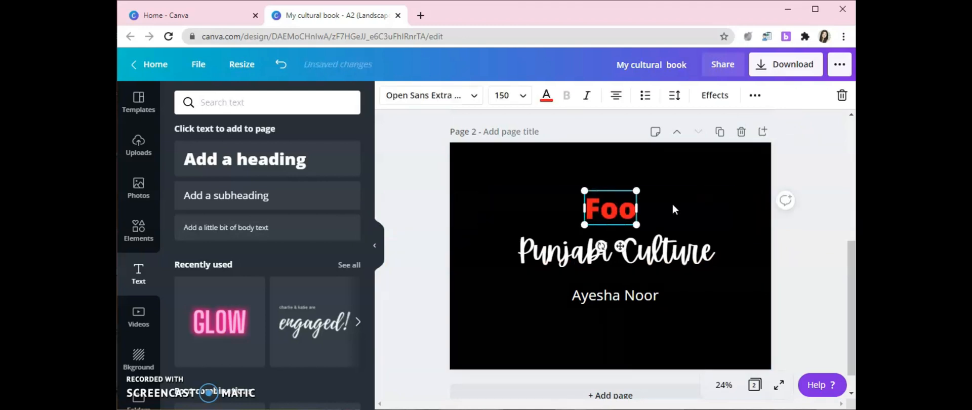
{"action": "type", "text": "d of m"}
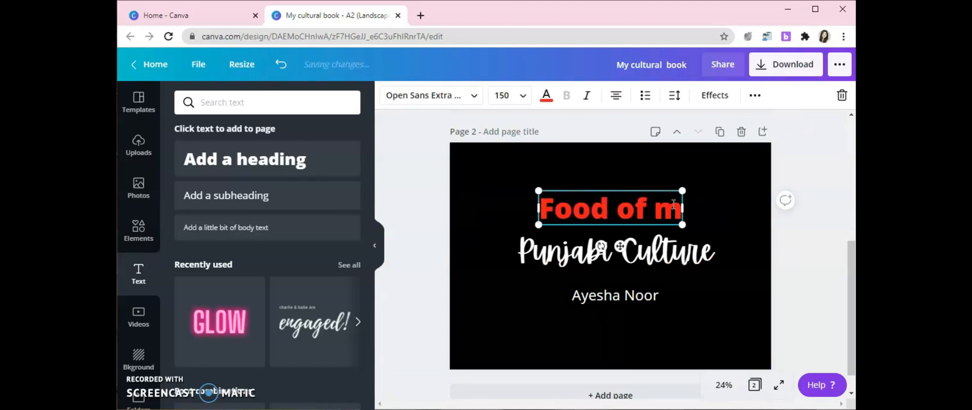
{"action": "key", "text": "BackSpace"}
{"action": "type", "text": "Punjabi cu"}
{"action": "key", "text": "BackSpace"}
{"action": "key", "text": "BackSpace"}
{"action": "type", "text": "Culture"}
Shrink page 2's title to about size 123, fitted on one line, and place it at the top of the page.
{"action": "left_click_drag", "start_coordinate": [771, 190], "coordinate": [714, 204]}
{"action": "left_click_drag", "start_coordinate": [734, 234], "coordinate": [767, 234]}
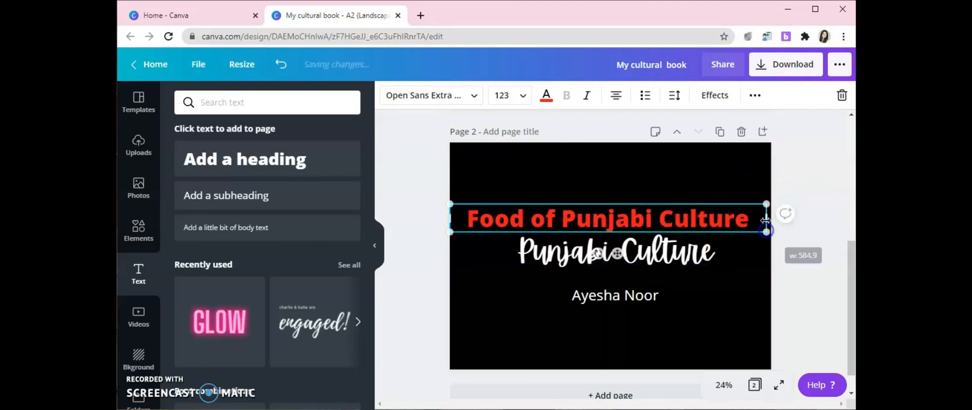
{"action": "left_click", "coordinate": [796, 186]}
Delete the white Punjabi Culture heading from page 2.
{"action": "left_click_drag", "start_coordinate": [696, 202], "coordinate": [653, 217]}
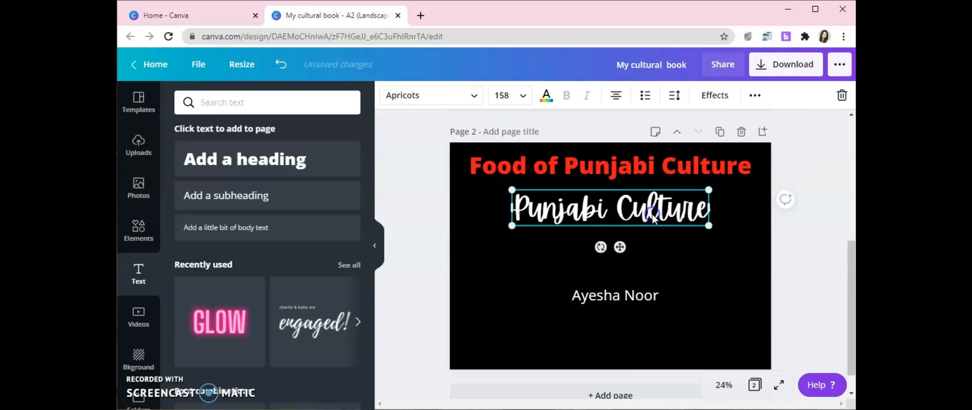
{"action": "double_click", "coordinate": [653, 216]}
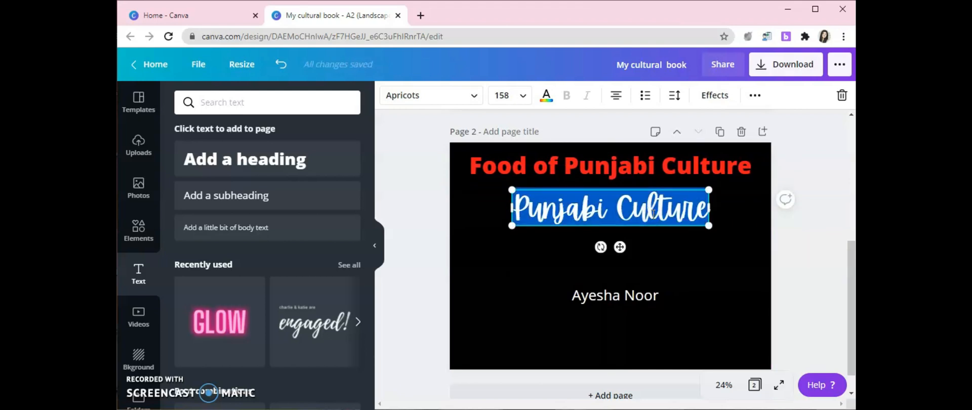
{"action": "key", "text": "BackSpace"}
Set page 2's title in the Apricots font and give it the Neon effect.
{"action": "left_click", "coordinate": [658, 177]}
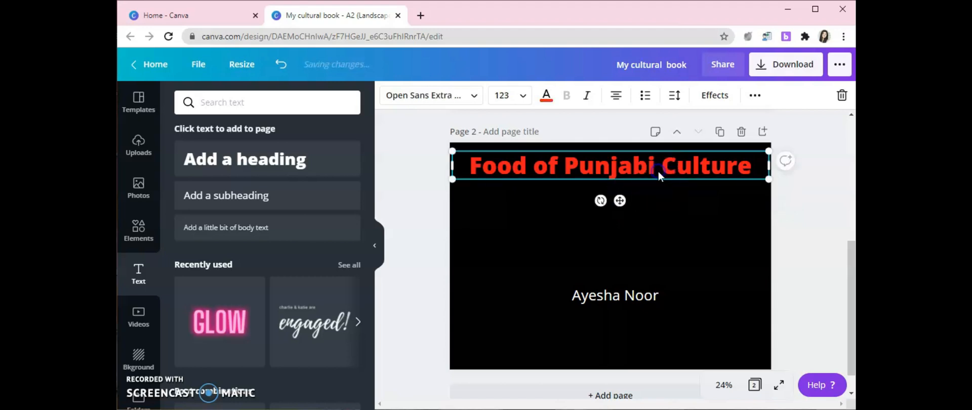
{"action": "left_click", "coordinate": [658, 171]}
{"action": "left_click", "coordinate": [469, 95]}
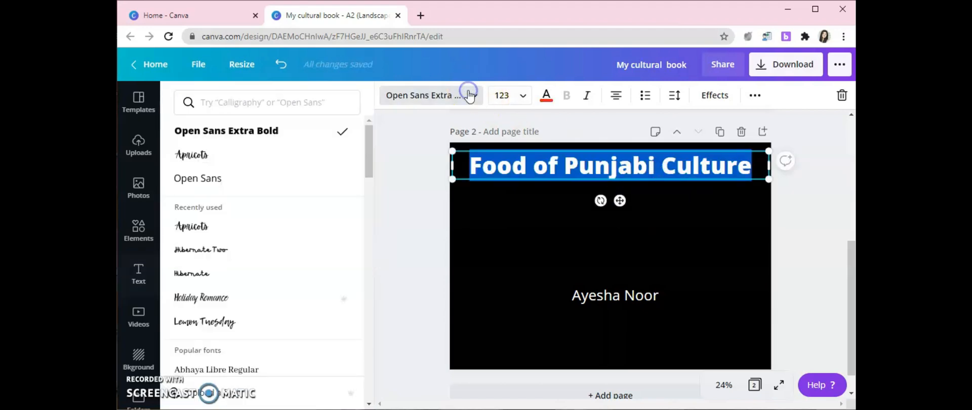
{"action": "left_click", "coordinate": [221, 152]}
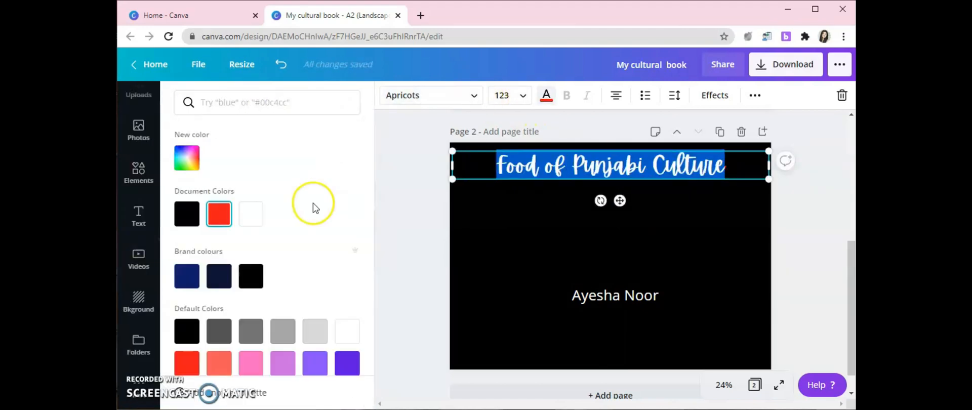
{"action": "left_click", "coordinate": [706, 97]}
{"action": "left_click", "coordinate": [270, 314]}
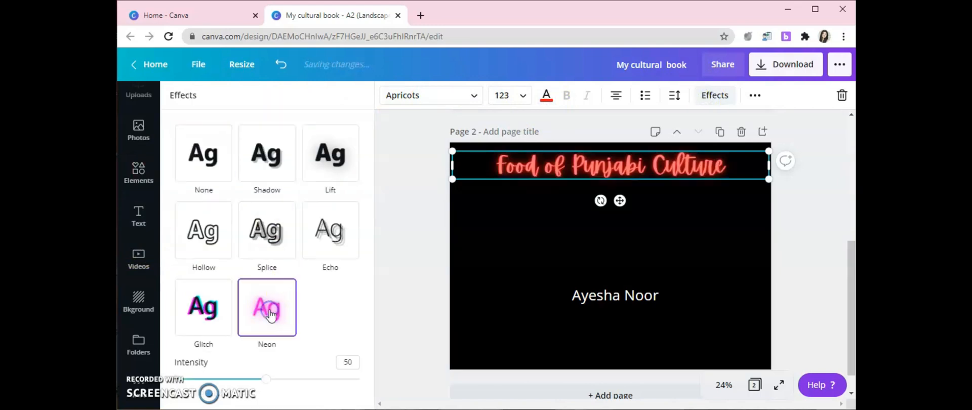
{"action": "left_click", "coordinate": [418, 236]}
{"action": "left_click", "coordinate": [644, 220]}
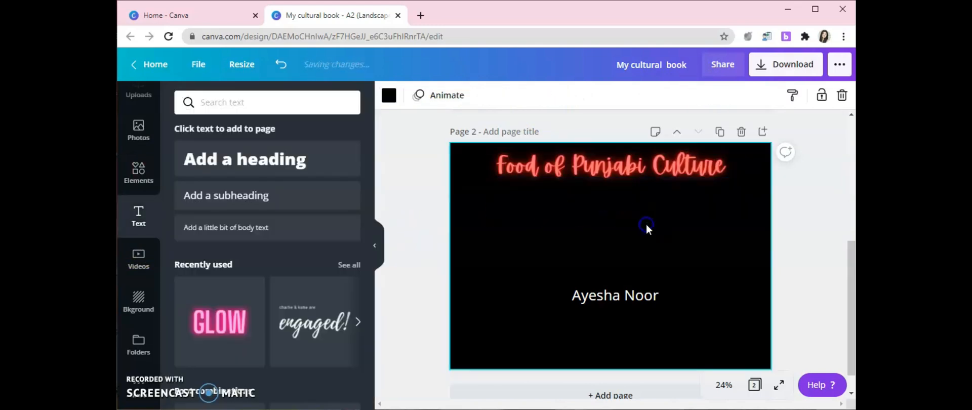
Move the neon title slightly lower on page 2, keeping it horizontally centred.
{"action": "left_click", "coordinate": [599, 180]}
{"action": "left_click_drag", "start_coordinate": [599, 180], "coordinate": [598, 189]}
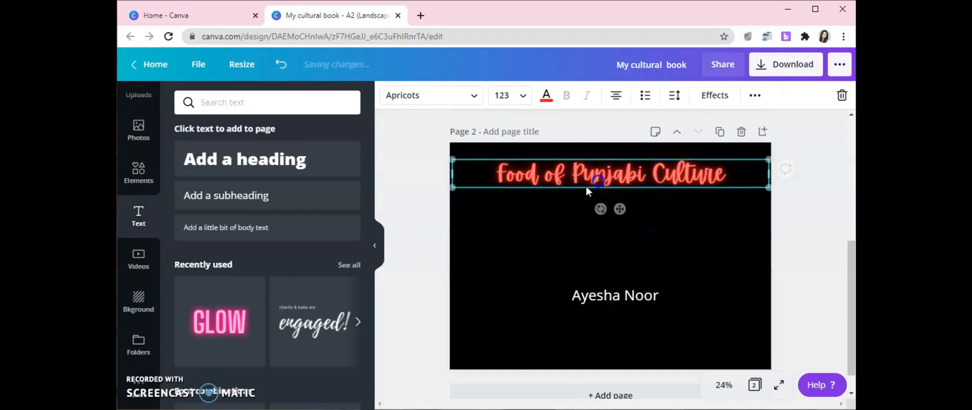
{"action": "left_click", "coordinate": [436, 213]}
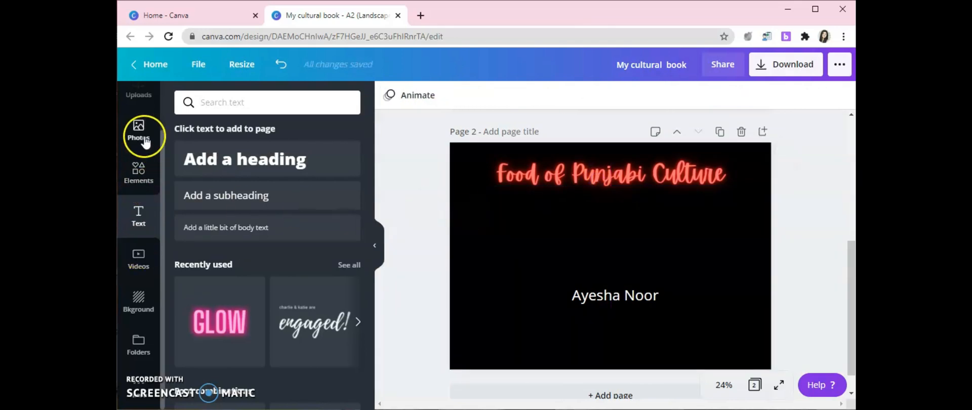
Change page 2's background colour to purple and remove the author's name from the page.
{"action": "left_click", "coordinate": [509, 254]}
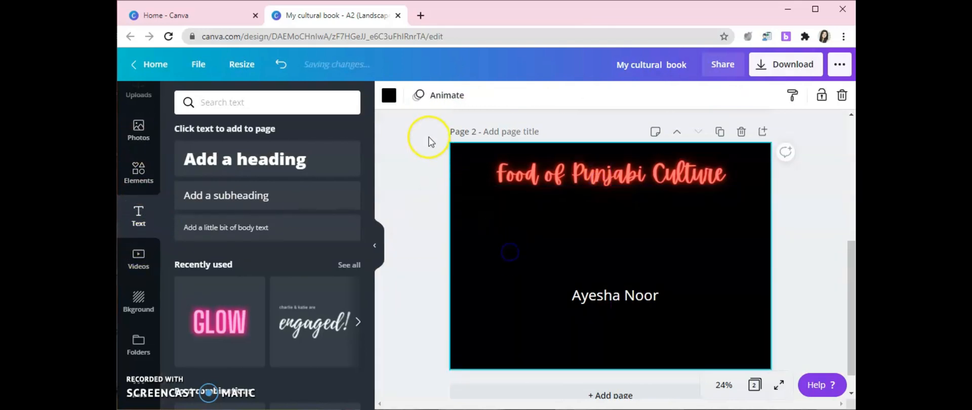
{"action": "left_click", "coordinate": [385, 97]}
{"action": "scroll", "coordinate": [218, 212], "scroll_direction": "down", "scroll_amount": 2}
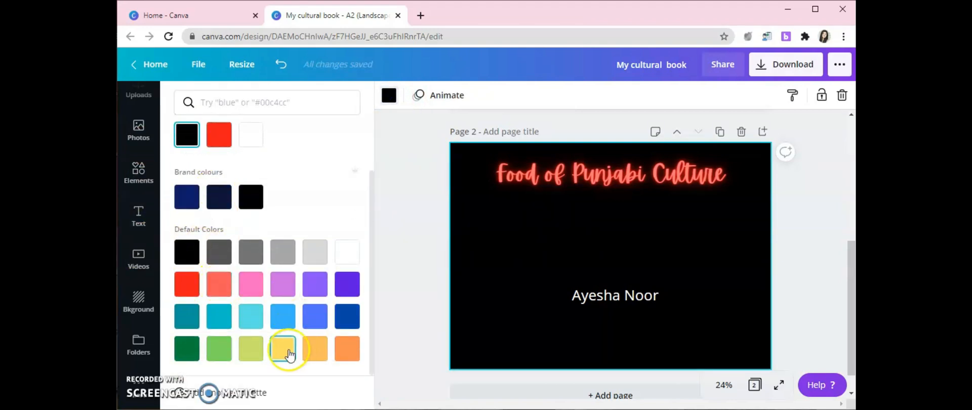
{"action": "left_click", "coordinate": [288, 350]}
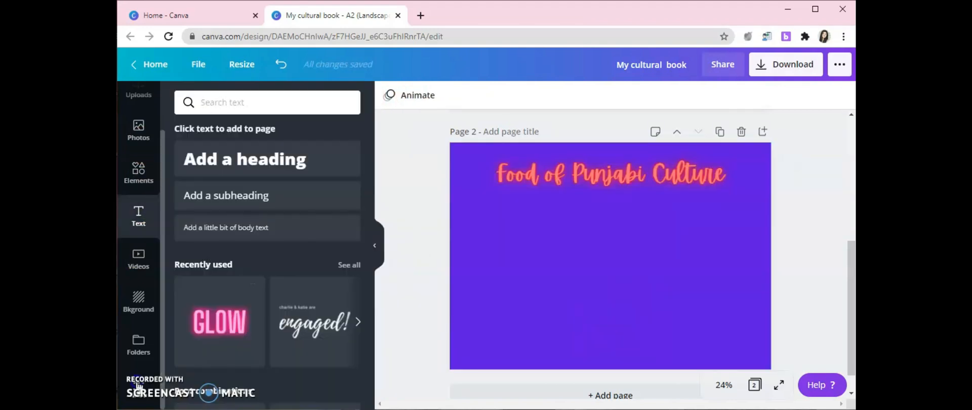
Try gradient and abstract backgrounds on page 2, ending with the warm pink plant photo from the Nature category.
{"action": "left_click", "coordinate": [137, 385]}
{"action": "left_click", "coordinate": [138, 301]}
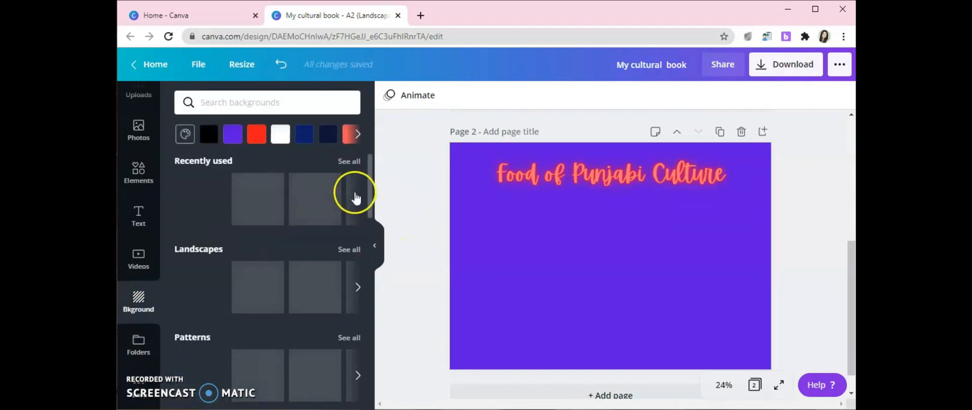
{"action": "left_click_drag", "start_coordinate": [370, 194], "coordinate": [373, 259]}
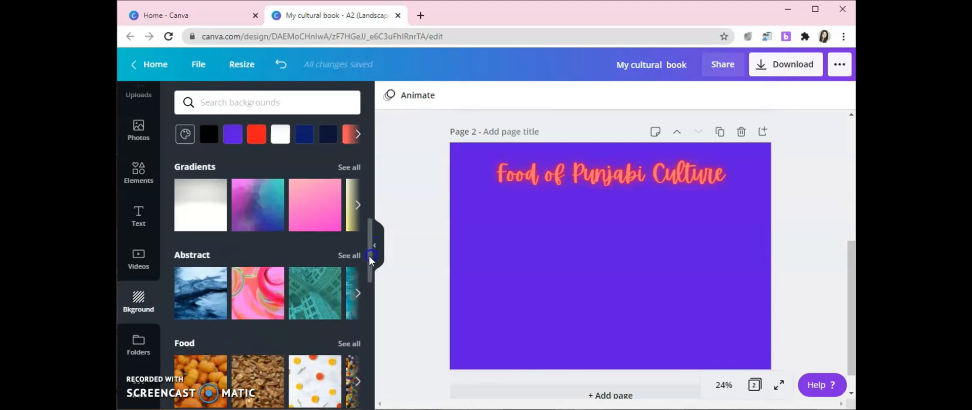
{"action": "left_click", "coordinate": [263, 227]}
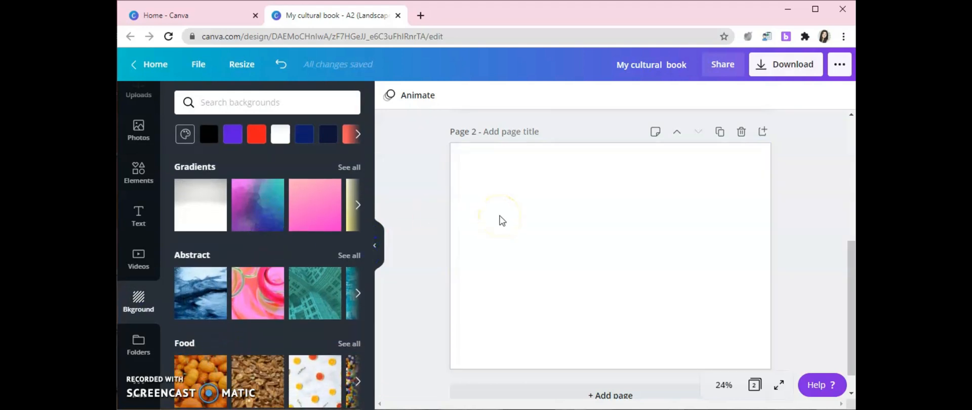
{"action": "left_click", "coordinate": [500, 220]}
{"action": "left_click", "coordinate": [328, 217]}
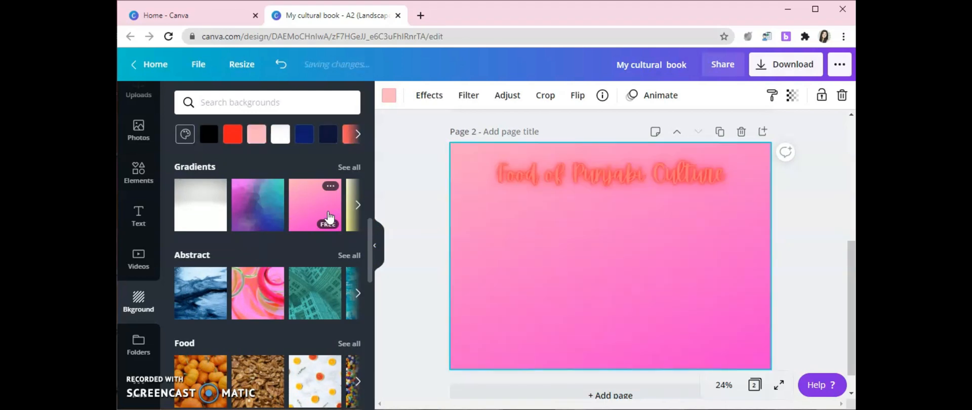
{"action": "left_click", "coordinate": [317, 284]}
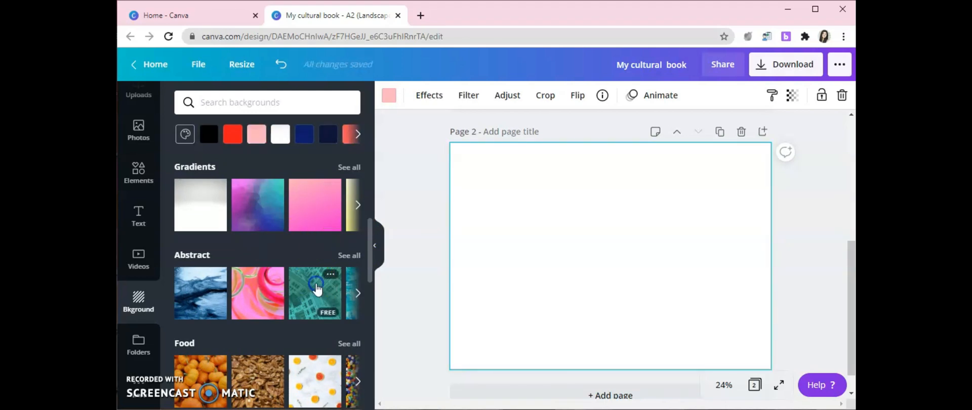
Recolour page 2's title black, replace its Neon effect with Lift, and nudge it up slightly.
{"action": "left_click", "coordinate": [505, 97]}
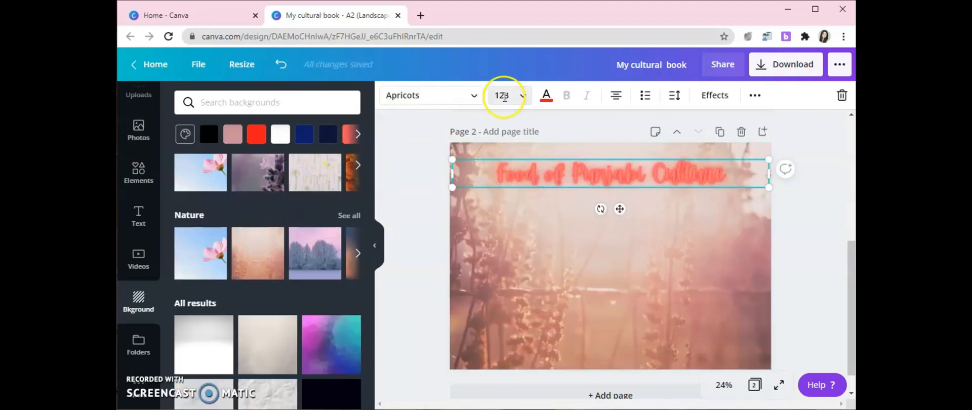
{"action": "left_click", "coordinate": [546, 95]}
{"action": "left_click", "coordinate": [251, 276]}
{"action": "left_click", "coordinate": [209, 217]}
{"action": "left_click", "coordinate": [199, 214]}
{"action": "scroll", "coordinate": [228, 218], "scroll_direction": "down", "scroll_amount": 3}
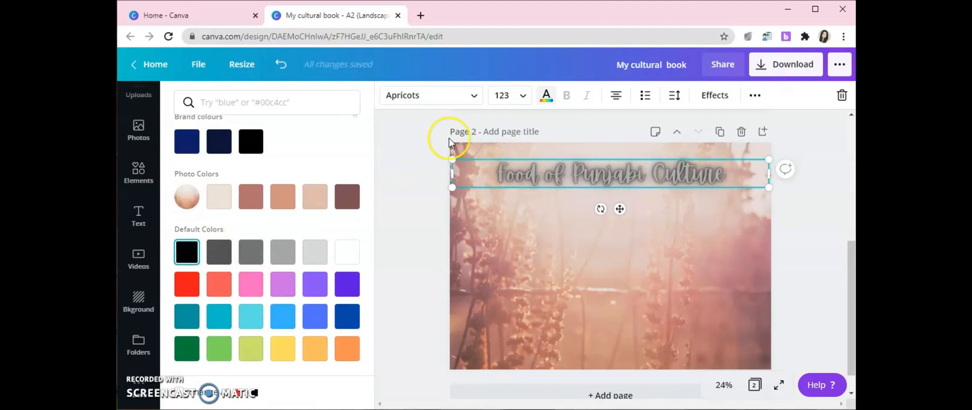
{"action": "left_click", "coordinate": [715, 96]}
{"action": "left_click", "coordinate": [330, 153]}
{"action": "left_click", "coordinate": [421, 146]}
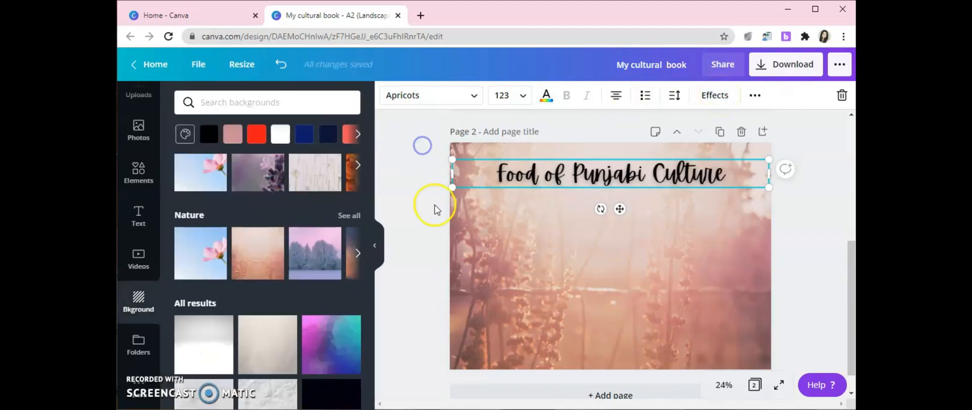
{"action": "left_click", "coordinate": [571, 187]}
{"action": "left_click", "coordinate": [432, 216]}
{"action": "scroll", "coordinate": [147, 173], "scroll_direction": "up", "scroll_amount": 2}
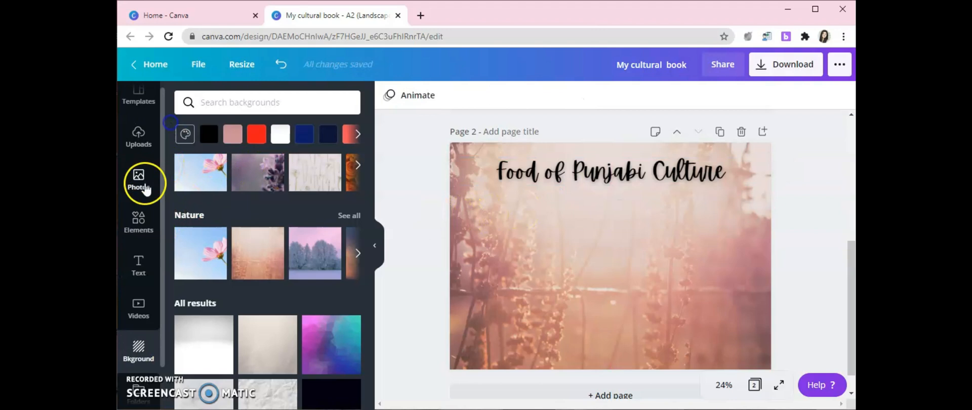
{"action": "left_click", "coordinate": [147, 174]}
{"action": "left_click", "coordinate": [144, 140]}
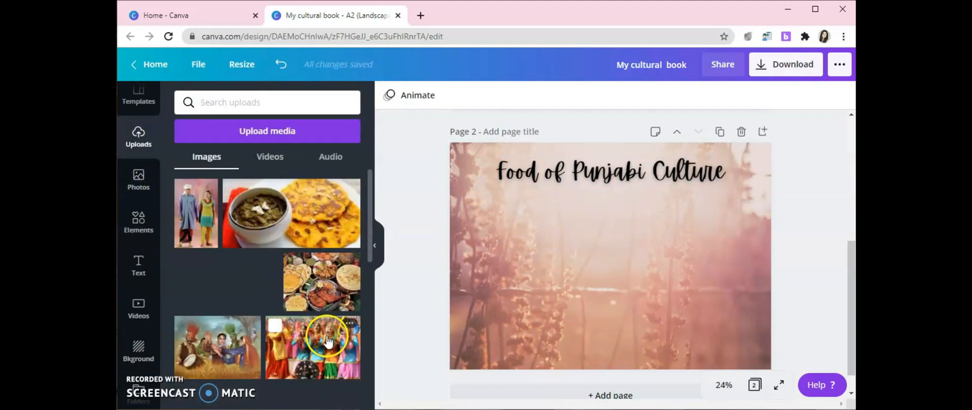
{"action": "left_click_drag", "start_coordinate": [371, 241], "coordinate": [371, 243]}
{"action": "left_click", "coordinate": [273, 223]}
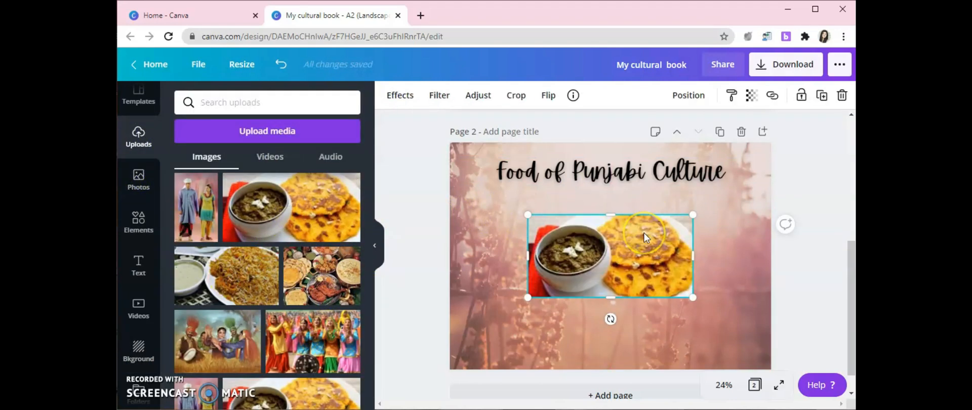
{"action": "key", "text": "Delete"}
Search Google in a new browser tab for "food of punjabi culture" and open the image of the flatbread with green chutney.
{"action": "left_click", "coordinate": [422, 19]}
{"action": "type", "text": "food of"}
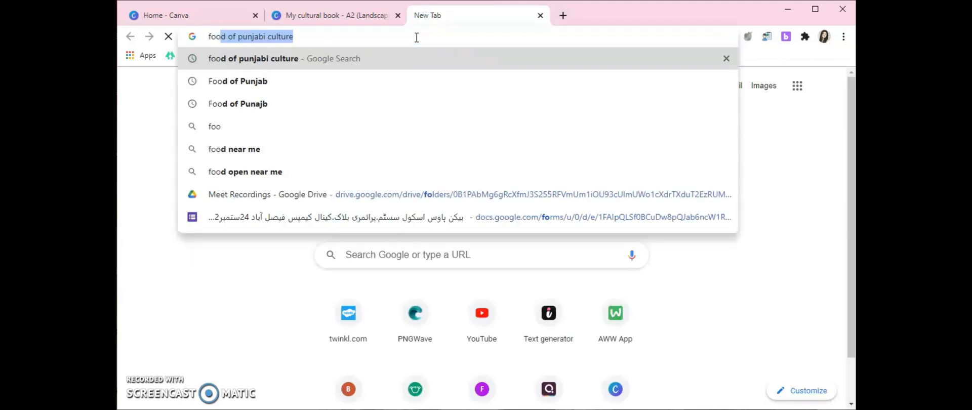
{"action": "left_click", "coordinate": [250, 63]}
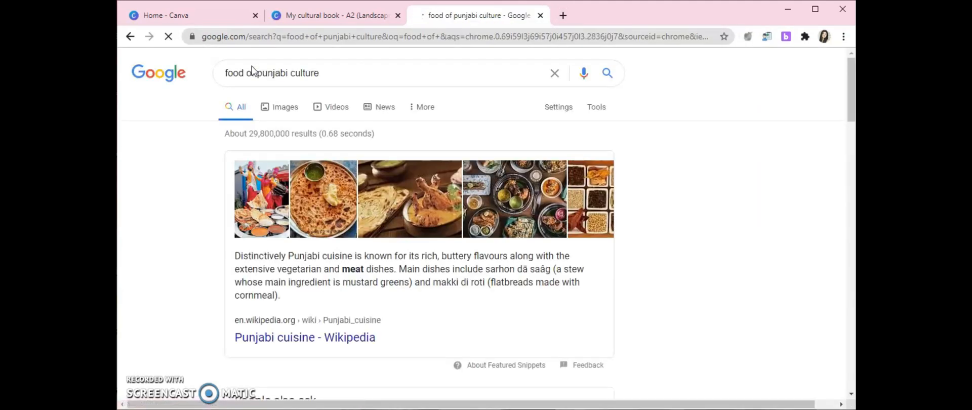
{"action": "left_click", "coordinate": [438, 205]}
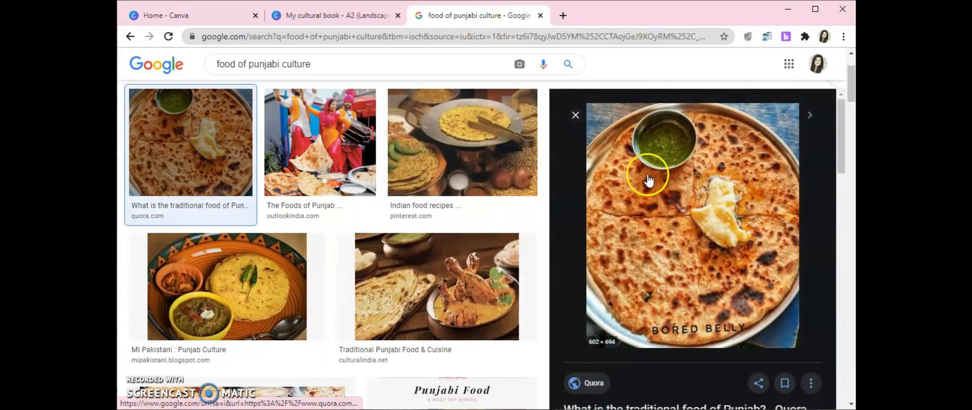
Save the flatbread image as a JPEG in the desktop's Punjab Culture folder.
{"action": "right_click", "coordinate": [633, 170]}
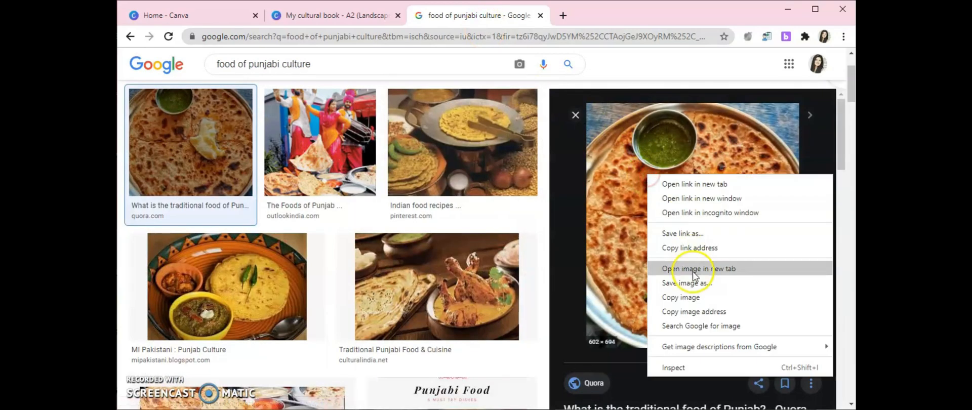
{"action": "left_click", "coordinate": [658, 281]}
{"action": "left_click", "coordinate": [590, 104]}
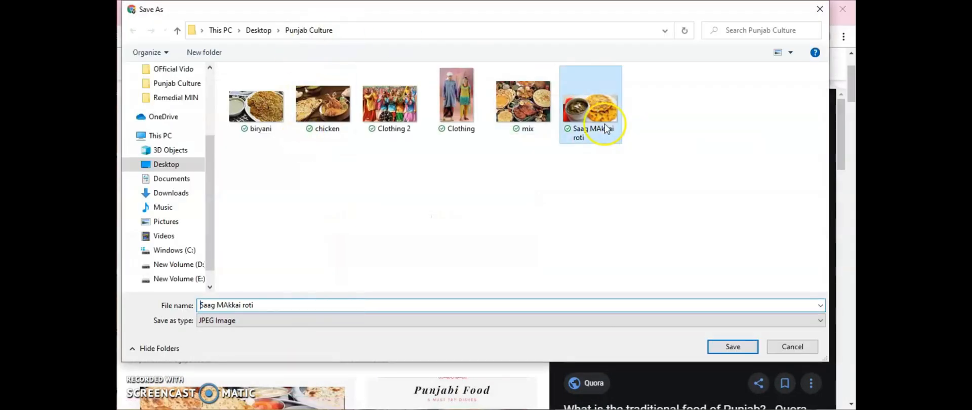
{"action": "left_click", "coordinate": [719, 349]}
{"action": "left_click", "coordinate": [510, 223]}
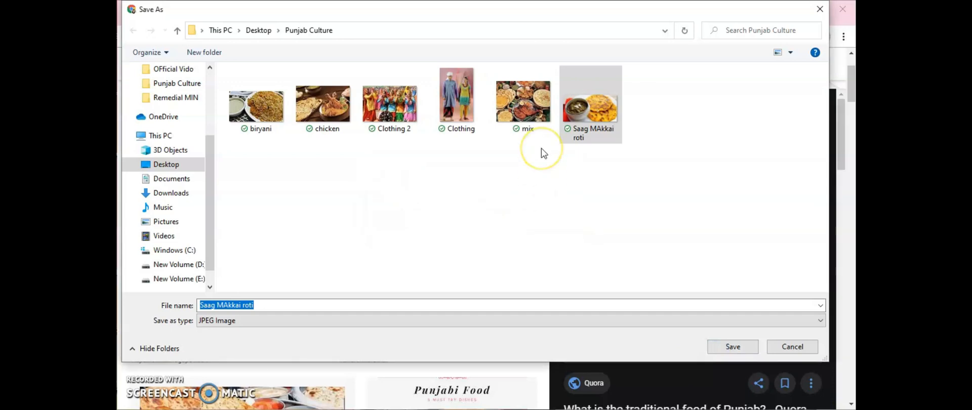
Switch back to the Canva design and place the uploaded saag and roti picture, reduced in size, below page 2's title on the left.
{"action": "left_click", "coordinate": [355, 15]}
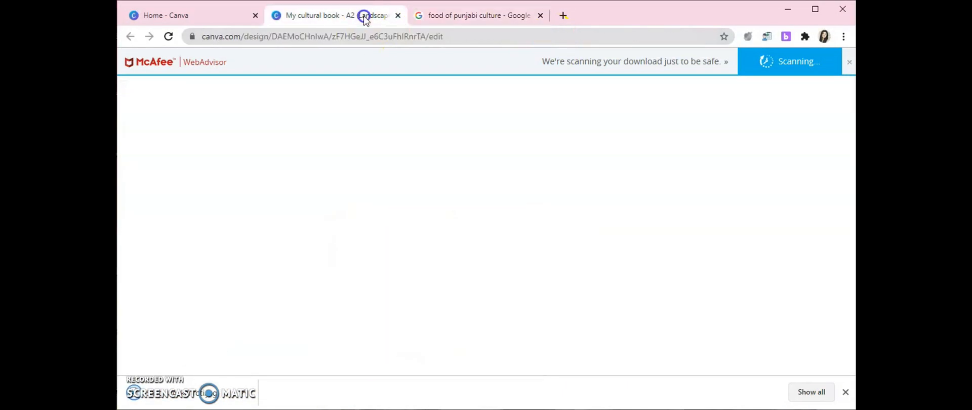
{"action": "left_click", "coordinate": [404, 242]}
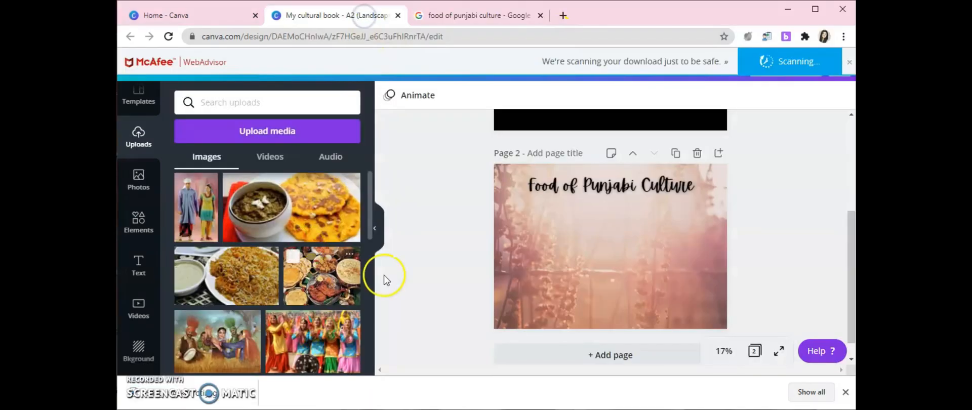
{"action": "left_click", "coordinate": [478, 181]}
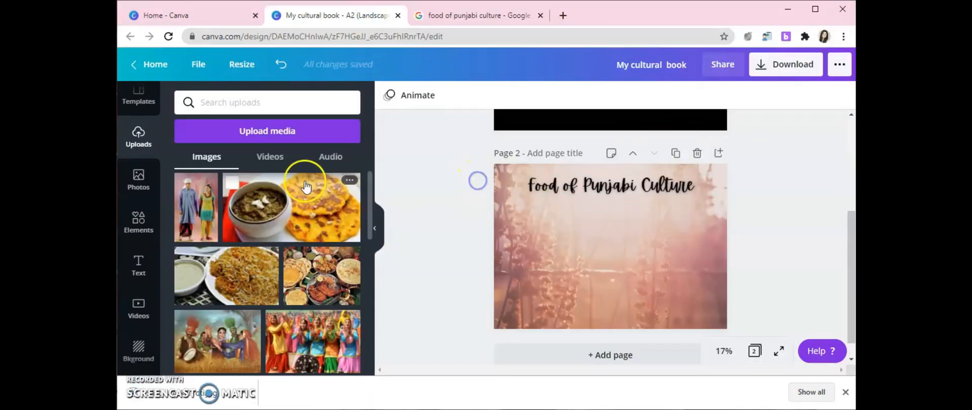
{"action": "left_click", "coordinate": [300, 193]}
{"action": "left_click_drag", "start_coordinate": [553, 215], "coordinate": [575, 224]}
{"action": "left_click_drag", "start_coordinate": [595, 242], "coordinate": [580, 229]}
Add the uploaded biryani picture below the saag picture and a reduced mixed-dishes picture on the right half of page 2.
{"action": "left_click", "coordinate": [254, 250]}
{"action": "left_click_drag", "start_coordinate": [618, 253], "coordinate": [540, 278]}
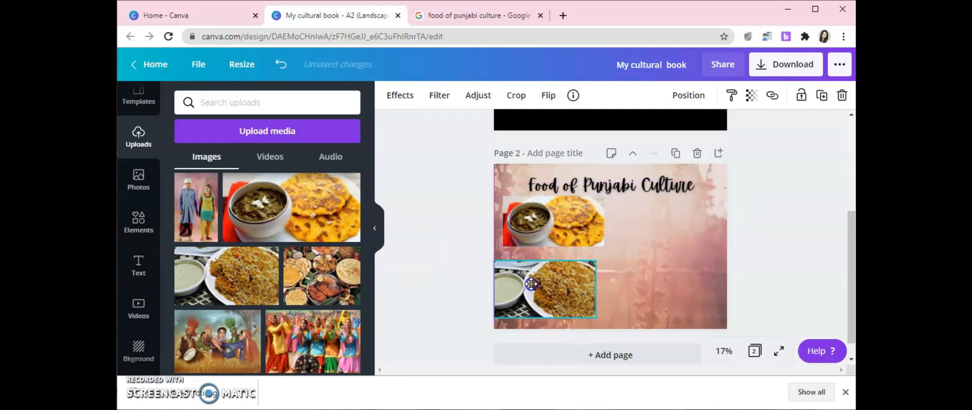
{"action": "left_click", "coordinate": [335, 276]}
{"action": "left_click_drag", "start_coordinate": [556, 206], "coordinate": [568, 215]}
{"action": "left_click_drag", "start_coordinate": [620, 243], "coordinate": [666, 238]}
Replace page 2's background photo with a solid green colour.
{"action": "left_click", "coordinate": [646, 306]}
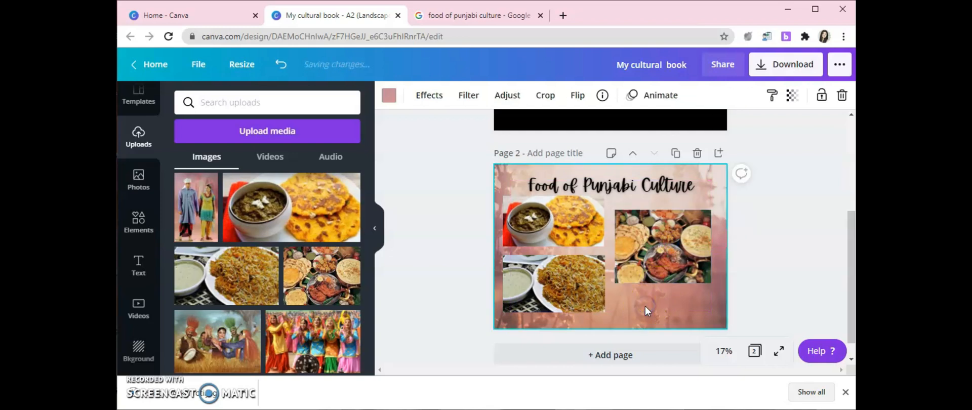
{"action": "left_click", "coordinate": [138, 348]}
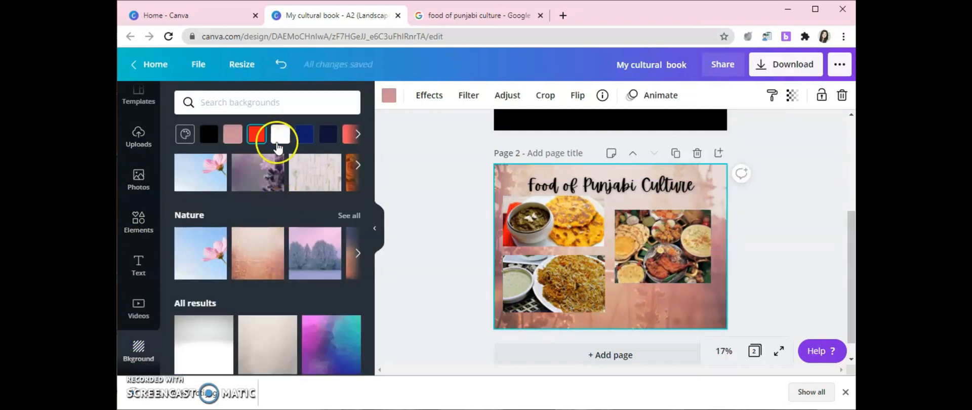
{"action": "left_click", "coordinate": [358, 134]}
{"action": "left_click", "coordinate": [346, 135]}
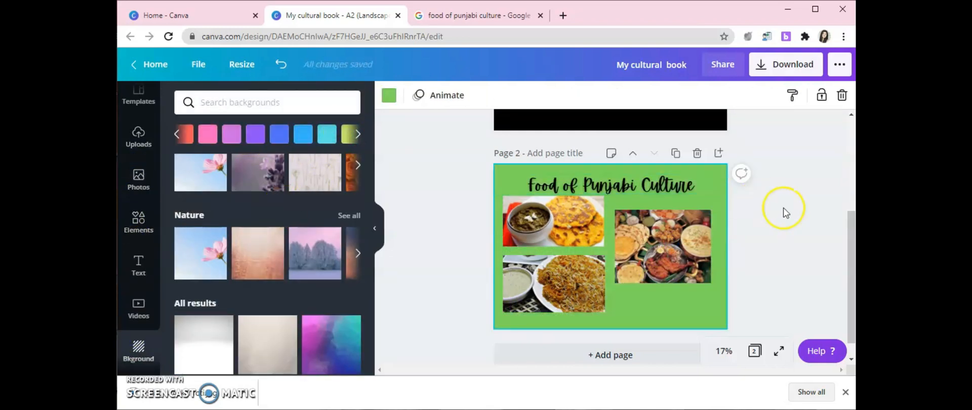
Shrink the biryani and saag pictures slightly and move page 2's title a little higher.
{"action": "left_click", "coordinate": [516, 286]}
{"action": "left_click_drag", "start_coordinate": [503, 259], "coordinate": [511, 263]}
{"action": "left_click_drag", "start_coordinate": [535, 292], "coordinate": [534, 285]}
{"action": "left_click", "coordinate": [525, 228]}
{"action": "left_click_drag", "start_coordinate": [504, 197], "coordinate": [533, 220]}
{"action": "left_click_drag", "start_coordinate": [544, 189], "coordinate": [564, 182]}
Shrink the mixed-dishes picture slightly and adjust the vertical spacing of the two pictures on page 2's left side.
{"action": "left_click", "coordinate": [653, 232]}
{"action": "left_click_drag", "start_coordinate": [614, 210], "coordinate": [659, 224]}
{"action": "left_click_drag", "start_coordinate": [563, 284], "coordinate": [563, 288]}
{"action": "left_click_drag", "start_coordinate": [557, 235], "coordinate": [558, 230]}
{"action": "left_click_drag", "start_coordinate": [556, 278], "coordinate": [556, 276]}
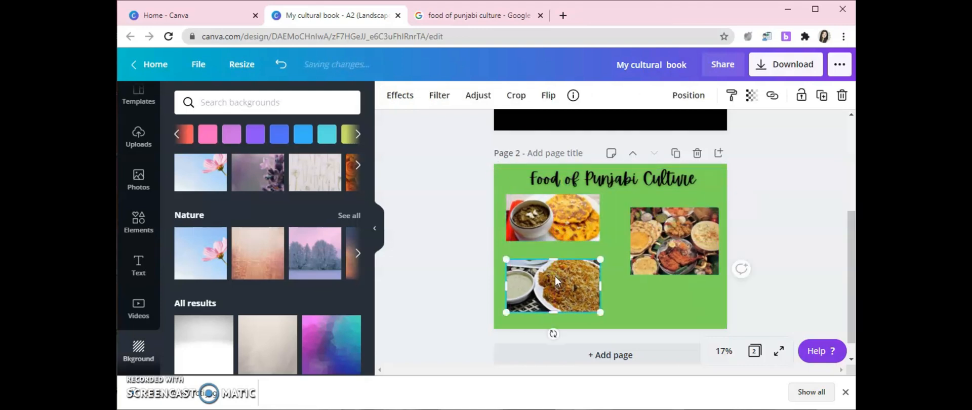
Add a small body-text caption reading "Biryani" under the biryani picture on page 2.
{"action": "left_click", "coordinate": [134, 260]}
{"action": "left_click", "coordinate": [283, 221]}
{"action": "type", "text": "Biryani"}
{"action": "left_click", "coordinate": [446, 275]}
Add a body-text caption reading "Saag and Makkai Roti" between the saag picture and the biryani picture.
{"action": "left_click", "coordinate": [235, 203]}
{"action": "key", "text": "BackSpace"}
{"action": "left_click", "coordinate": [262, 230]}
{"action": "left_click_drag", "start_coordinate": [619, 270], "coordinate": [568, 267]}
{"action": "key", "text": "BackSpace"}
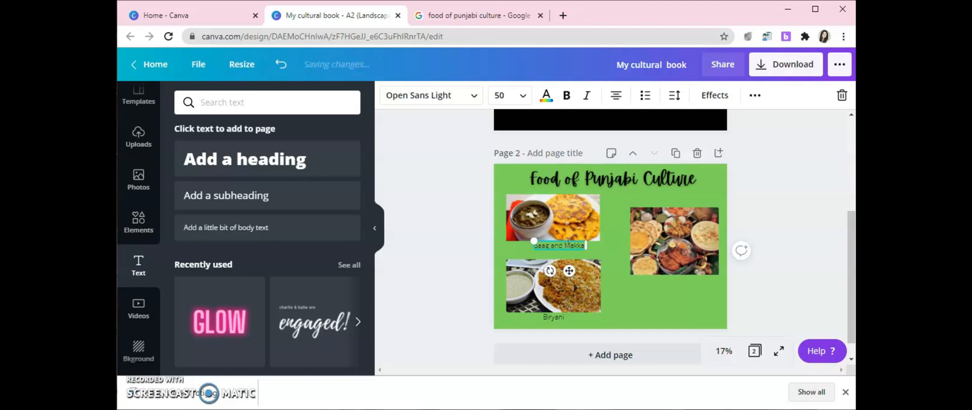
{"action": "type", "text": "i"}
{"action": "left_click", "coordinate": [482, 270]}
Make the "Saag and Makkai Roti" and "Biryani" captions bold.
{"action": "left_click", "coordinate": [536, 246]}
{"action": "left_click", "coordinate": [566, 95]}
{"action": "left_click", "coordinate": [558, 319]}
{"action": "left_click", "coordinate": [566, 95]}
Try other fonts on the "Biryani" caption.
{"action": "left_click", "coordinate": [465, 97]}
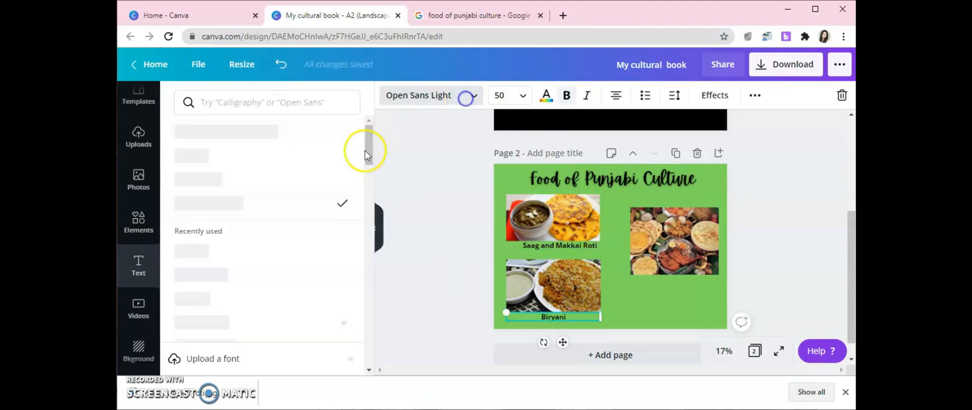
{"action": "scroll", "coordinate": [217, 294], "scroll_direction": "down", "scroll_amount": 2}
{"action": "left_click", "coordinate": [215, 334]}
{"action": "scroll", "coordinate": [215, 324], "scroll_direction": "up", "scroll_amount": 3}
{"action": "left_click", "coordinate": [216, 179]}
Caption the mixed-dishes picture with body text reading "Mix food", "Bar-b-que", "naan" and "kheer" on separate lines, and widen its text box.
{"action": "left_click", "coordinate": [680, 314]}
{"action": "left_click", "coordinate": [239, 228]}
{"action": "left_click_drag", "start_coordinate": [620, 272], "coordinate": [685, 307]}
{"action": "key", "text": "BackSpace"}
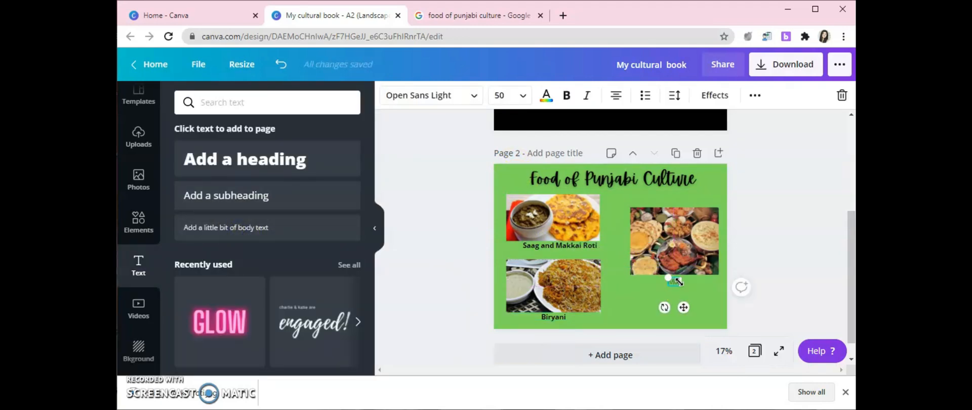
{"action": "type", "text": "Mix food Bar-"}
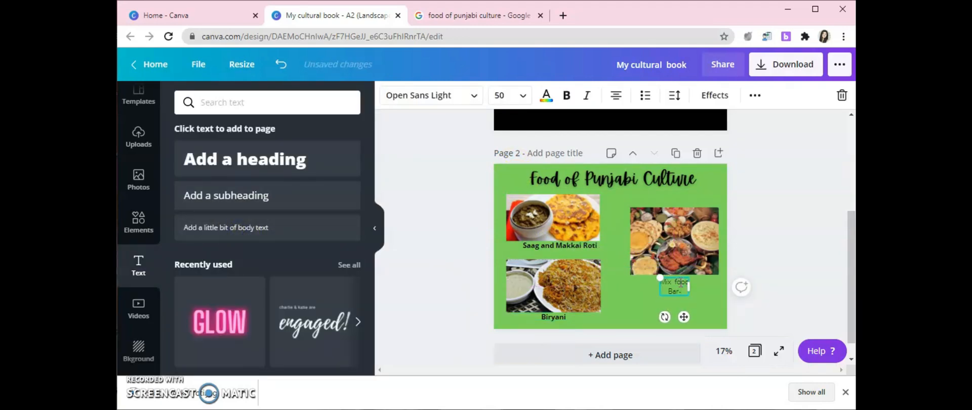
{"action": "type", "text": "d"}
{"action": "key", "text": "Return"}
{"action": "type", "text": "Bar-b-que"}
{"action": "key", "text": "Return"}
{"action": "type", "text": "naan"}
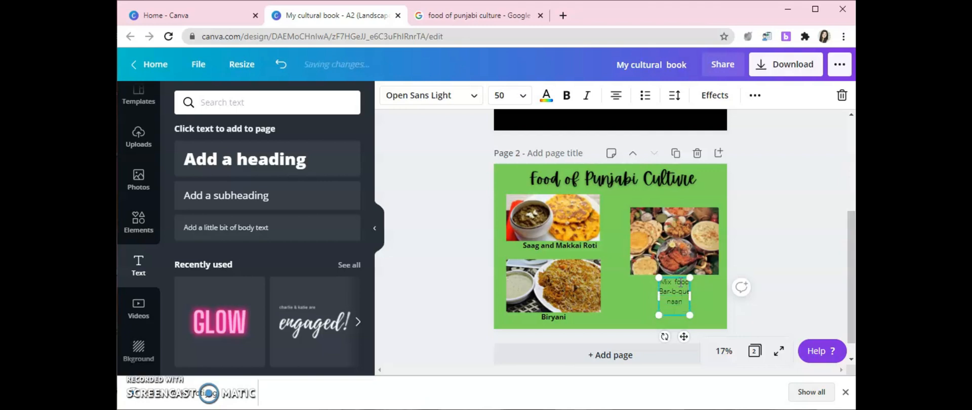
{"action": "left_click_drag", "start_coordinate": [711, 294], "coordinate": [711, 295]}
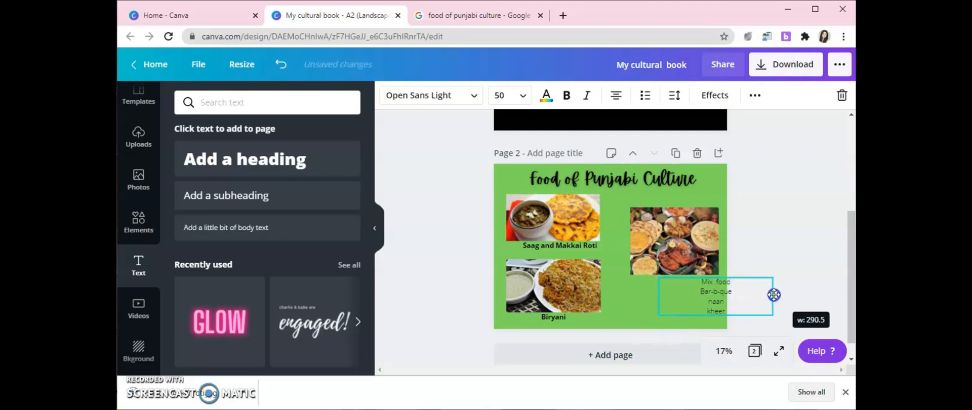
Preview the design in full screen and return to the editor.
{"action": "left_click", "coordinate": [839, 64]}
{"action": "left_click", "coordinate": [724, 160]}
{"action": "left_click", "coordinate": [781, 245]}
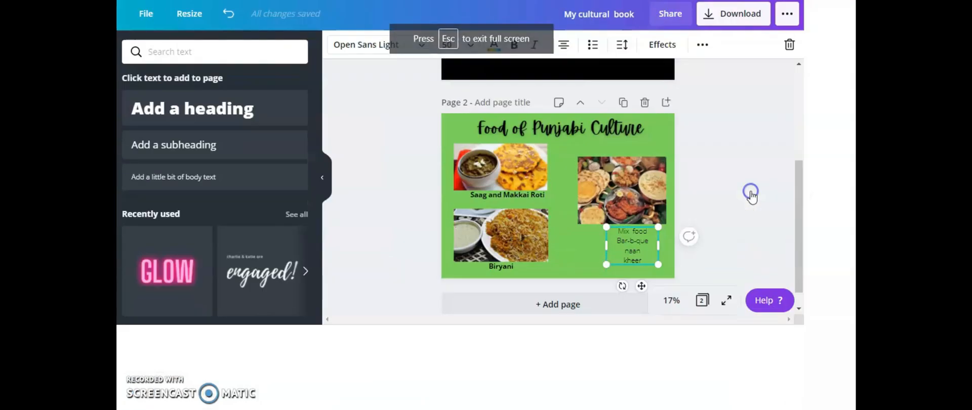
{"action": "key", "text": "Escape"}
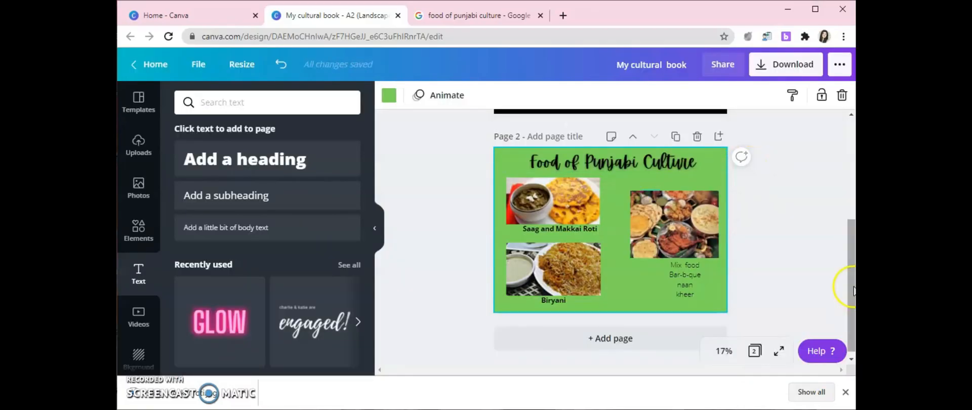
Add a third page and place a heading reading "Festival of Punjab" at its top.
{"action": "left_click_drag", "start_coordinate": [850, 286], "coordinate": [850, 305]}
{"action": "left_click", "coordinate": [718, 132]}
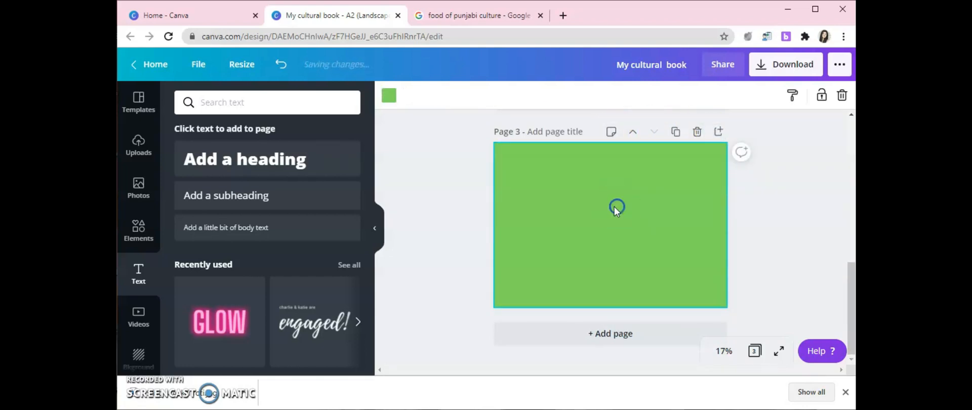
{"action": "left_click", "coordinate": [244, 160]}
{"action": "left_click_drag", "start_coordinate": [618, 256], "coordinate": [590, 192]}
{"action": "type", "text": "Festival of Punjab"}
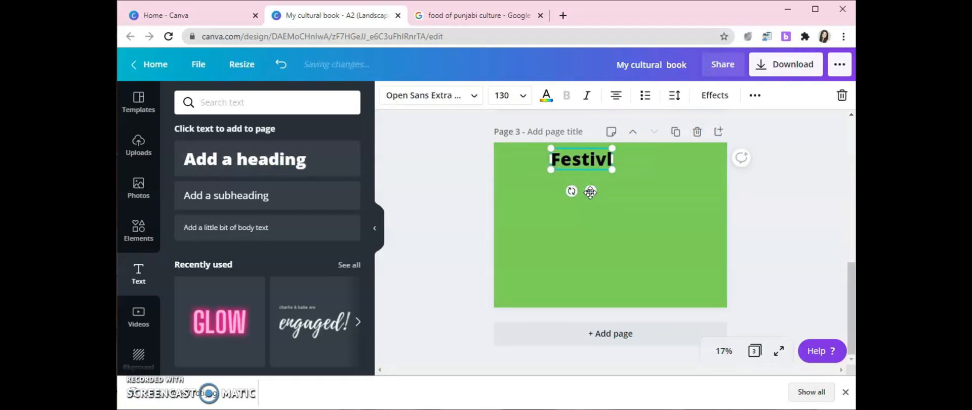
{"action": "left_click", "coordinate": [777, 231]}
Apply a text effect and the handwritten script font used for page 2's title to the "Festival of Punjab" heading.
{"action": "left_click_drag", "start_coordinate": [555, 161], "coordinate": [584, 160]}
{"action": "double_click", "coordinate": [584, 160]}
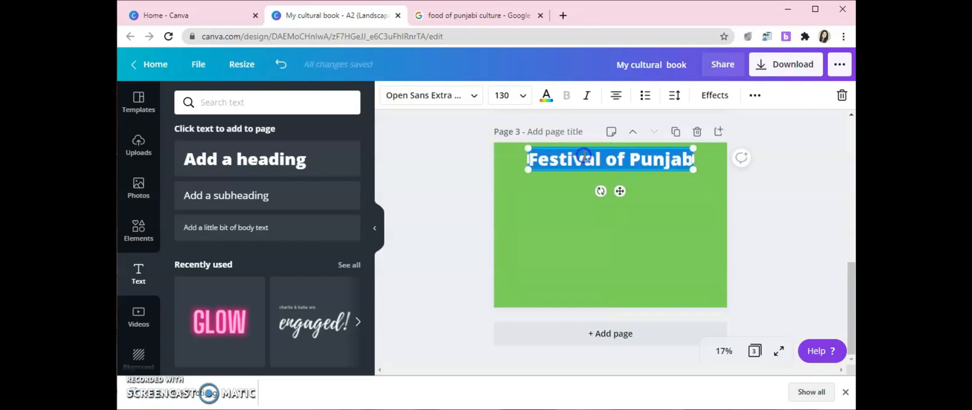
{"action": "left_click", "coordinate": [700, 97]}
{"action": "left_click", "coordinate": [321, 152]}
{"action": "left_click", "coordinate": [420, 96]}
{"action": "left_click", "coordinate": [213, 153]}
{"action": "left_click", "coordinate": [420, 156]}
{"action": "scroll", "coordinate": [607, 217], "scroll_direction": "up", "scroll_amount": 1}
{"action": "left_click", "coordinate": [668, 224]}
{"action": "left_click", "coordinate": [635, 225]}
{"action": "left_click", "coordinate": [631, 224]}
{"action": "left_click", "coordinate": [629, 244]}
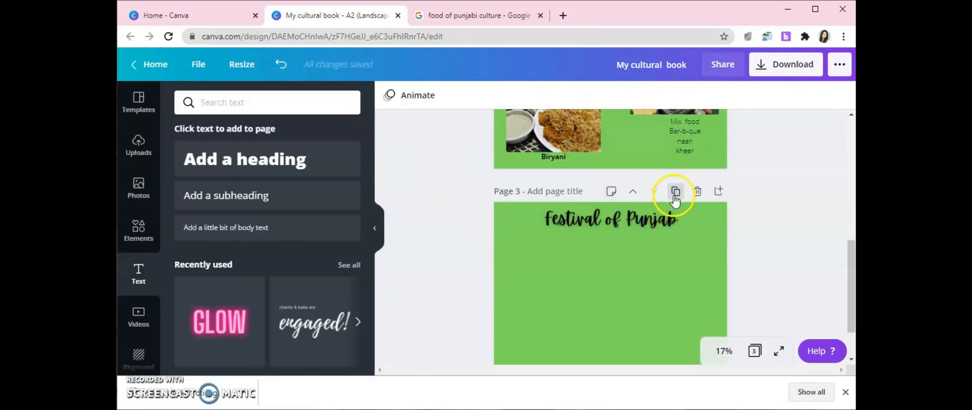
{"action": "left_click", "coordinate": [719, 191]}
{"action": "scroll", "coordinate": [708, 314], "scroll_direction": "up", "scroll_amount": 2}
{"action": "left_click", "coordinate": [697, 310]}
Duplicate page 3 and change the copy's heading to "Sports of Punjab".
{"action": "left_click", "coordinate": [675, 130]}
{"action": "left_click", "coordinate": [631, 164]}
{"action": "double_click", "coordinate": [551, 160]}
{"action": "type", "text": "Sports"}
{"action": "left_click", "coordinate": [734, 217]}
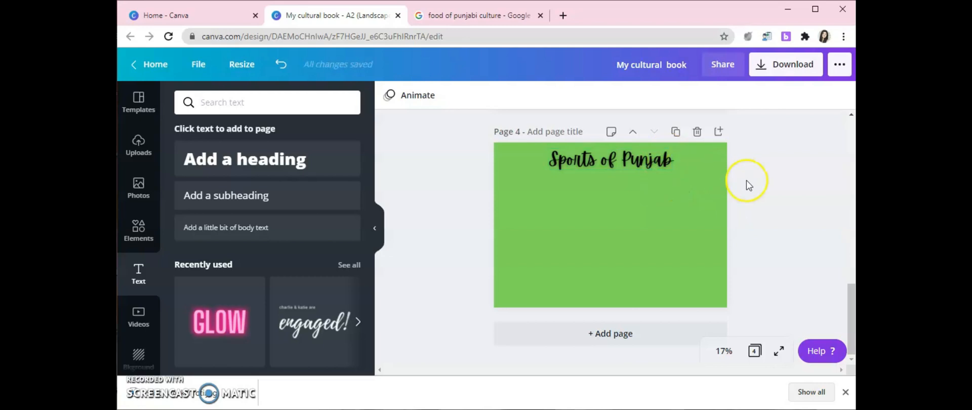
Switch to Google Images, search for "sports of punjabi culture" and copy the kabaddi picture with players in red and blue shorts.
{"action": "left_click", "coordinate": [479, 15]}
{"action": "double_click", "coordinate": [209, 65]}
{"action": "type", "text": "sports"}
{"action": "key", "text": "Return"}
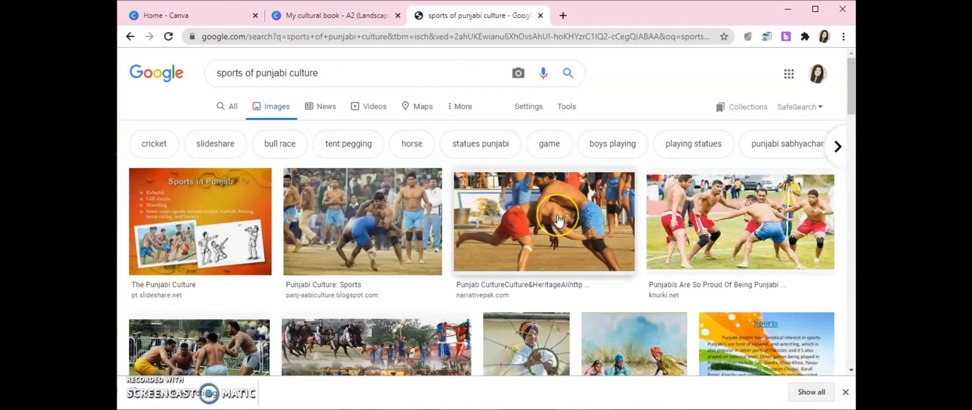
{"action": "left_click", "coordinate": [739, 223]}
{"action": "right_click", "coordinate": [641, 153]}
{"action": "left_click", "coordinate": [695, 274]}
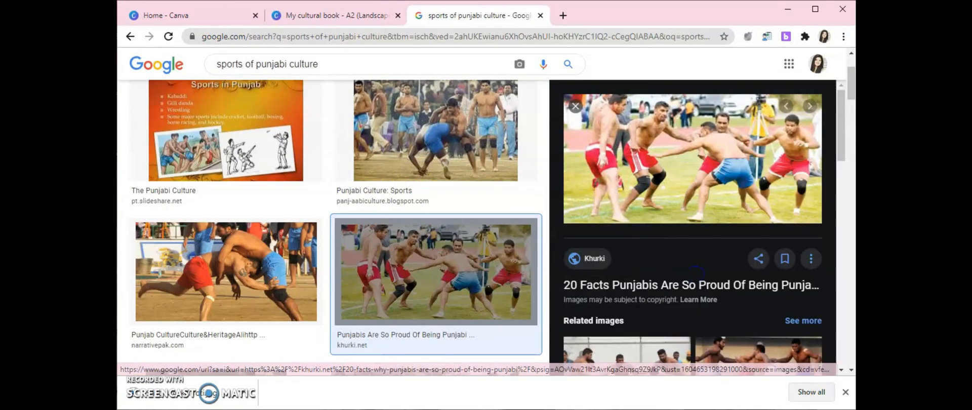
Paste the kabaddi picture into page 4 in Canva, shrink it and place it on the left below the heading.
{"action": "left_click", "coordinate": [329, 15]}
{"action": "key", "text": "ctrl+v"}
{"action": "left_click_drag", "start_coordinate": [542, 189], "coordinate": [588, 212]}
{"action": "left_click_drag", "start_coordinate": [630, 235], "coordinate": [556, 205]}
Find the galloping horse rider picture in the Google sports results and copy it.
{"action": "left_click", "coordinate": [480, 18]}
{"action": "scroll", "coordinate": [457, 205], "scroll_direction": "down", "scroll_amount": 3}
{"action": "scroll", "coordinate": [455, 204], "scroll_direction": "down", "scroll_amount": 3}
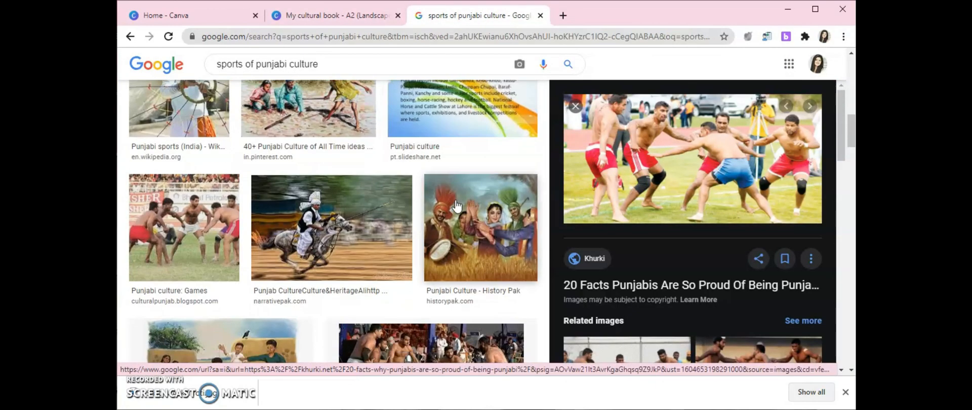
{"action": "left_click", "coordinate": [329, 208]}
{"action": "left_click", "coordinate": [329, 16]}
{"action": "right_click", "coordinate": [625, 271]}
{"action": "left_click", "coordinate": [640, 285]}
Paste the horse rider picture onto page 4, shrink it and place it beside the kabaddi picture.
{"action": "left_click", "coordinate": [676, 131]}
{"action": "key", "text": "ctrl+v"}
{"action": "left_click_drag", "start_coordinate": [613, 217], "coordinate": [571, 262]}
{"action": "left_click_drag", "start_coordinate": [511, 234], "coordinate": [542, 253]}
{"action": "left_click_drag", "start_coordinate": [582, 278], "coordinate": [652, 206]}
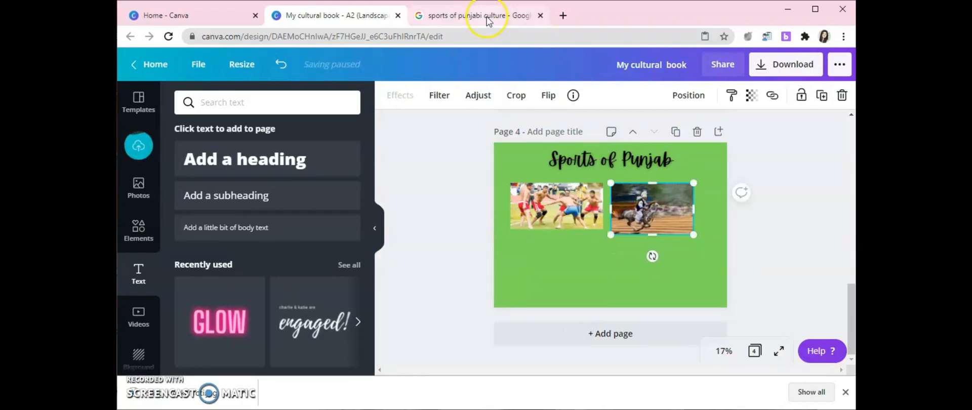
Look through the Google sports results for a third picture and open the one of children playing with spinning tops.
{"action": "left_click", "coordinate": [497, 20]}
{"action": "scroll", "coordinate": [644, 164], "scroll_direction": "down", "scroll_amount": 2}
{"action": "scroll", "coordinate": [227, 196], "scroll_direction": "down", "scroll_amount": 4}
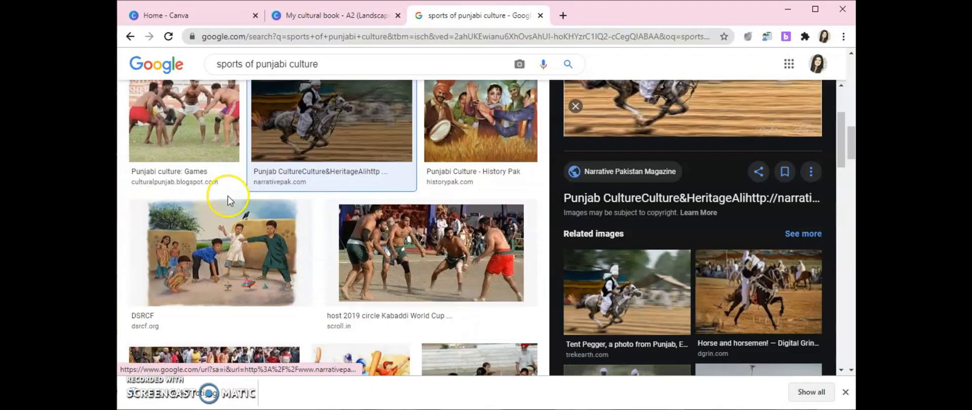
{"action": "left_click", "coordinate": [244, 253]}
{"action": "scroll", "coordinate": [288, 287], "scroll_direction": "down", "scroll_amount": 2}
{"action": "scroll", "coordinate": [288, 287], "scroll_direction": "up", "scroll_amount": 6}
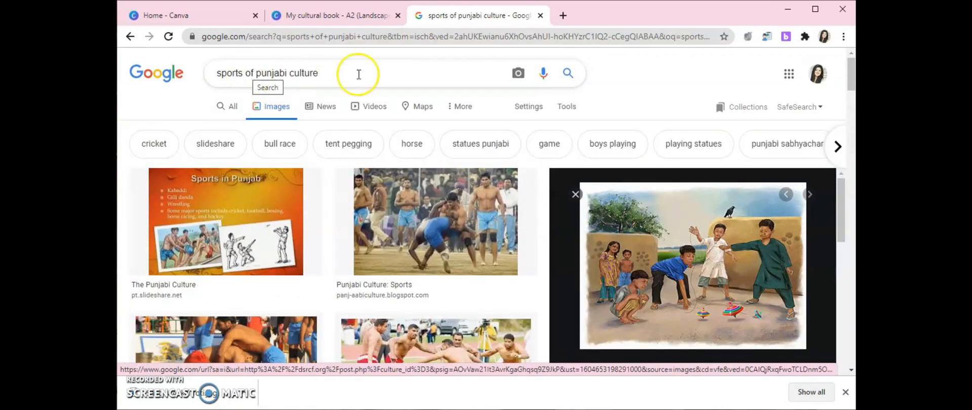
Search Google Images for "gilli danda" and copy the picture of two boys playing it.
{"action": "left_click_drag", "start_coordinate": [358, 71], "coordinate": [195, 72]}
{"action": "type", "text": "gilli danda"}
{"action": "key", "text": "Return"}
{"action": "left_click", "coordinate": [197, 230]}
{"action": "right_click", "coordinate": [643, 181]}
{"action": "left_click", "coordinate": [676, 304]}
Paste the gilli danda picture onto page 4 in Canva, shrink it and place it below the other two pictures.
{"action": "left_click", "coordinate": [365, 15]}
{"action": "left_click", "coordinate": [600, 250]}
{"action": "key", "text": "ctrl+v"}
{"action": "left_click_drag", "start_coordinate": [531, 178], "coordinate": [573, 201]}
{"action": "left_click_drag", "start_coordinate": [605, 230], "coordinate": [563, 264]}
Move page 4's kabaddi and horse rider pictures up and outward, and shrink the horse rider and gilli danda pictures.
{"action": "left_click_drag", "start_coordinate": [574, 207], "coordinate": [571, 203]}
{"action": "left_click_drag", "start_coordinate": [650, 210], "coordinate": [655, 201]}
{"action": "left_click_drag", "start_coordinate": [577, 201], "coordinate": [572, 196]}
{"action": "left_click", "coordinate": [652, 212]}
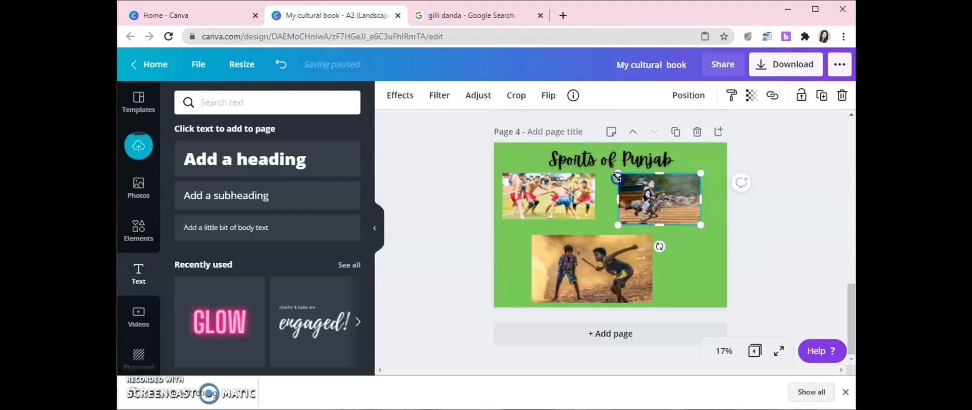
{"action": "left_click_drag", "start_coordinate": [615, 224], "coordinate": [625, 219]}
{"action": "left_click", "coordinate": [551, 248]}
{"action": "left_click_drag", "start_coordinate": [531, 235], "coordinate": [548, 245]}
Place a body-text caption with the default placeholder wording under each of the three pictures on page 4.
{"action": "left_click_drag", "start_coordinate": [618, 274], "coordinate": [616, 330]}
{"action": "left_click", "coordinate": [249, 228]}
{"action": "left_click", "coordinate": [537, 202]}
{"action": "left_click", "coordinate": [255, 226]}
{"action": "left_click_drag", "start_coordinate": [619, 252], "coordinate": [673, 251]}
{"action": "left_click", "coordinate": [256, 226]}
{"action": "left_click_drag", "start_coordinate": [707, 227], "coordinate": [711, 230]}
{"action": "left_click", "coordinate": [752, 209]}
Download the cultural book design as a PDF.
{"action": "left_click", "coordinate": [795, 67]}
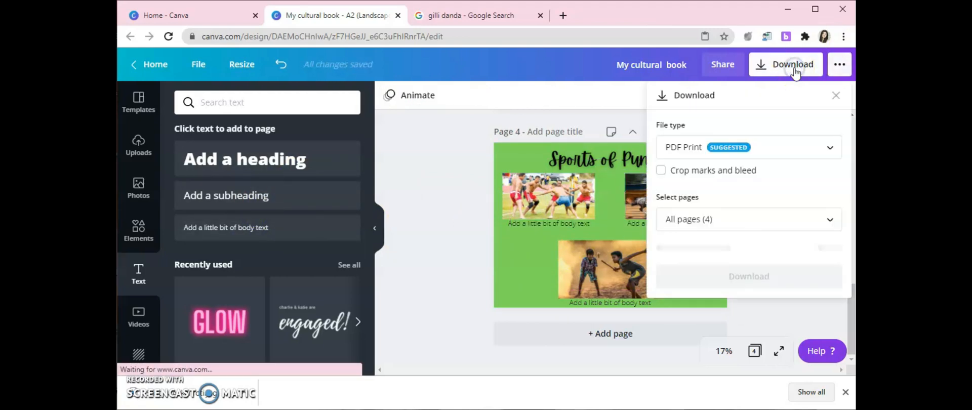
{"action": "left_click", "coordinate": [753, 149]}
{"action": "left_click", "coordinate": [744, 123]}
{"action": "left_click", "coordinate": [754, 192]}
{"action": "left_click", "coordinate": [817, 75]}
{"action": "left_click", "coordinate": [748, 224]}
{"action": "left_click", "coordinate": [747, 245]}
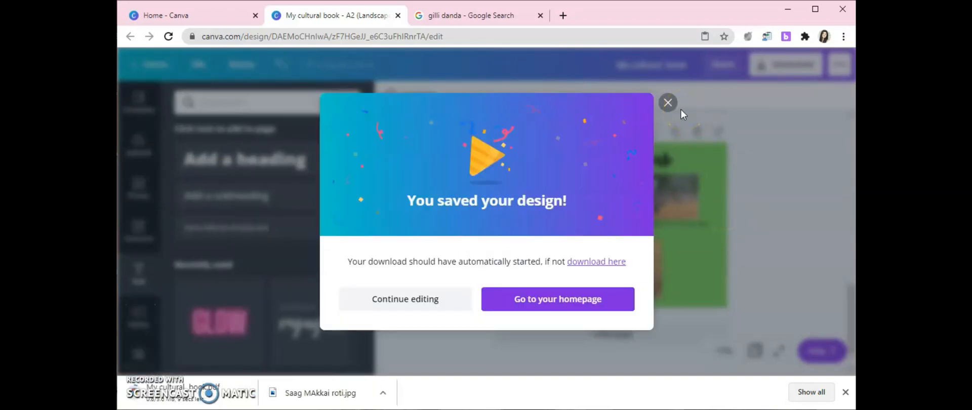
Open the Flipsnack website in the browser and go to the account's flipbooks.
{"action": "left_click", "coordinate": [486, 16]}
{"action": "type", "text": "flipsnack"}
{"action": "key", "text": "Return"}
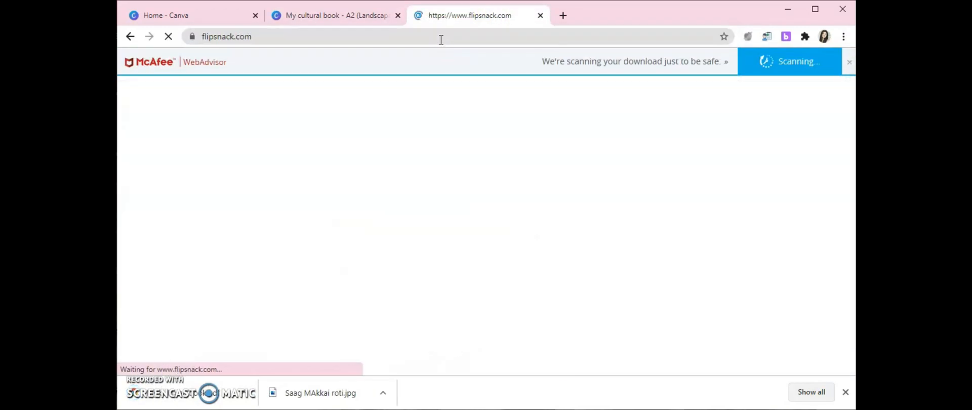
{"action": "left_click", "coordinate": [785, 74]}
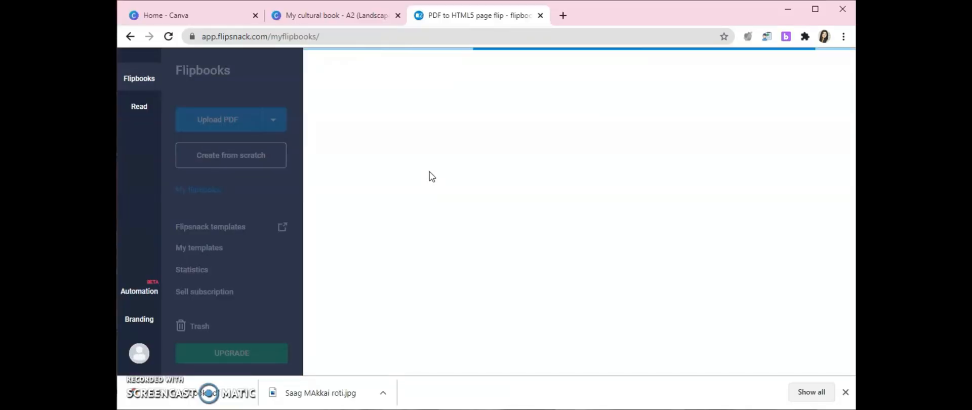
Upload "My cultural book.pdf" to Flipsnack as a new flipbook and proceed to its customization.
{"action": "left_click", "coordinate": [209, 113]}
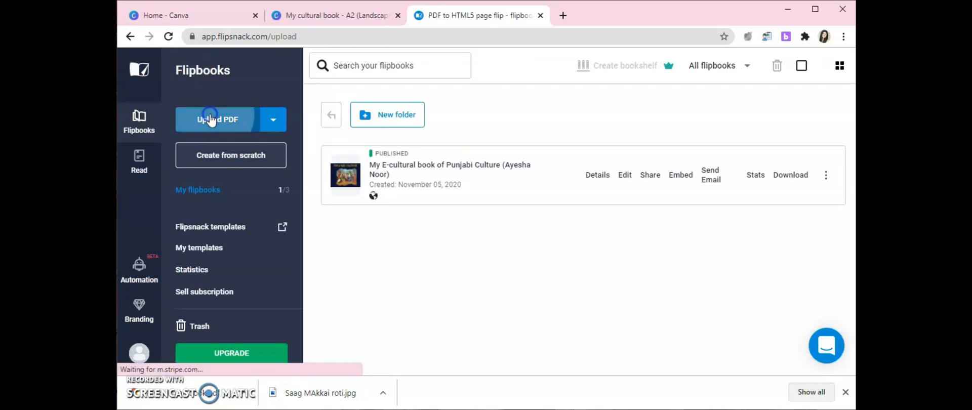
{"action": "left_click", "coordinate": [459, 226]}
{"action": "double_click", "coordinate": [311, 165]}
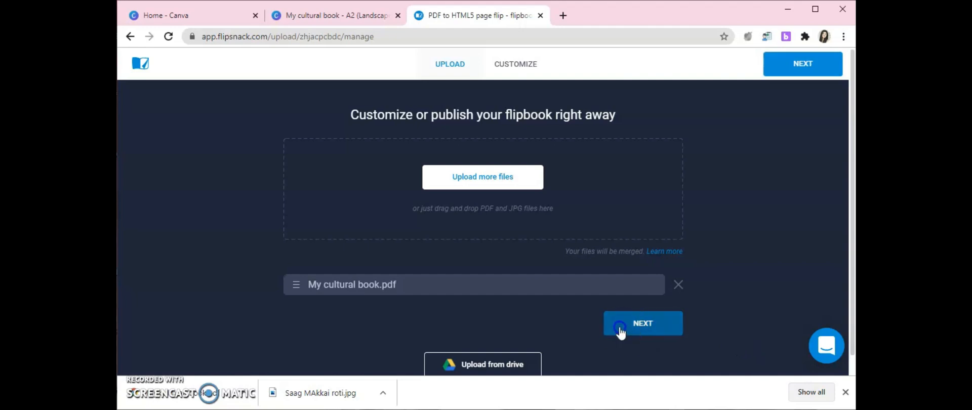
{"action": "left_click", "coordinate": [621, 330]}
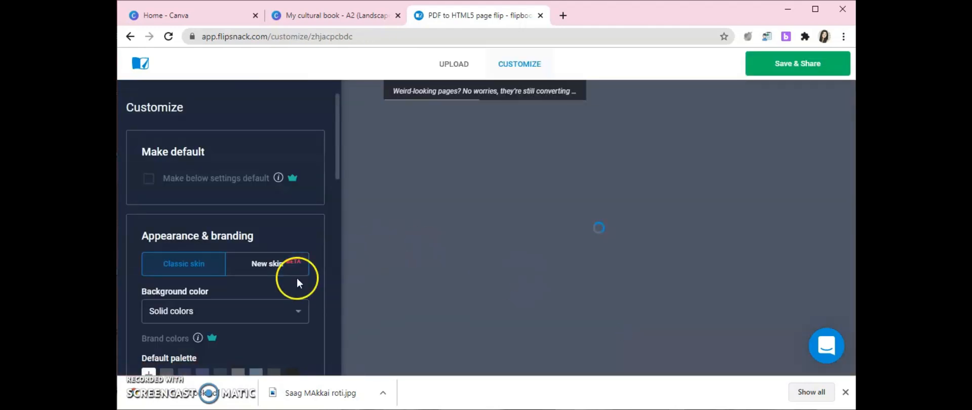
Try the auto-flip pages option in the flipbook's other settings.
{"action": "left_click_drag", "start_coordinate": [338, 161], "coordinate": [330, 342]}
{"action": "left_click", "coordinate": [149, 222]}
{"action": "left_click", "coordinate": [195, 266]}
{"action": "left_click", "coordinate": [149, 221]}
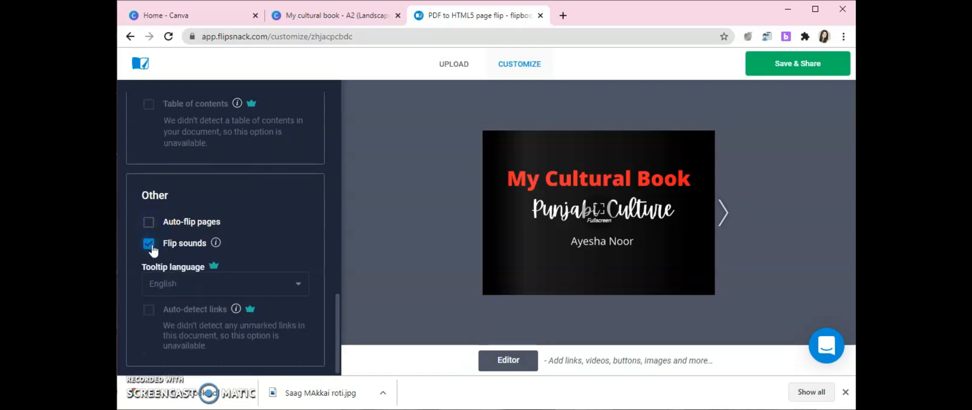
{"action": "left_click_drag", "start_coordinate": [336, 325], "coordinate": [360, 124]}
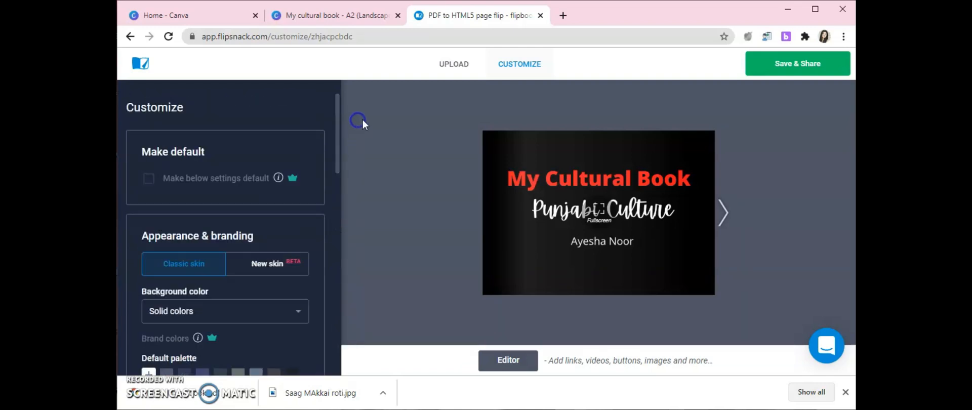
Flip through the flipbook preview to its last page and back to the cover.
{"action": "left_click", "coordinate": [736, 225]}
{"action": "left_click", "coordinate": [840, 208]}
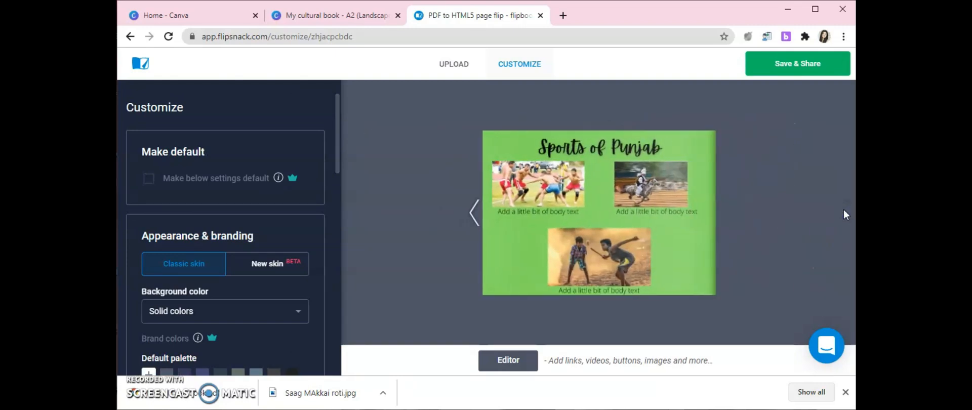
{"action": "left_click", "coordinate": [478, 222]}
{"action": "left_click", "coordinate": [360, 220]}
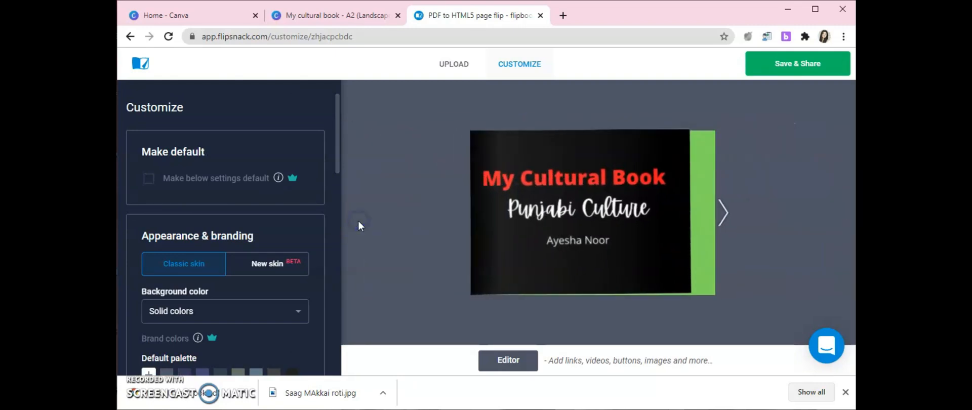
Publish the flipbook with Public visibility and a description saying the book belongs to its owner, giving the owner's name.
{"action": "left_click", "coordinate": [795, 71]}
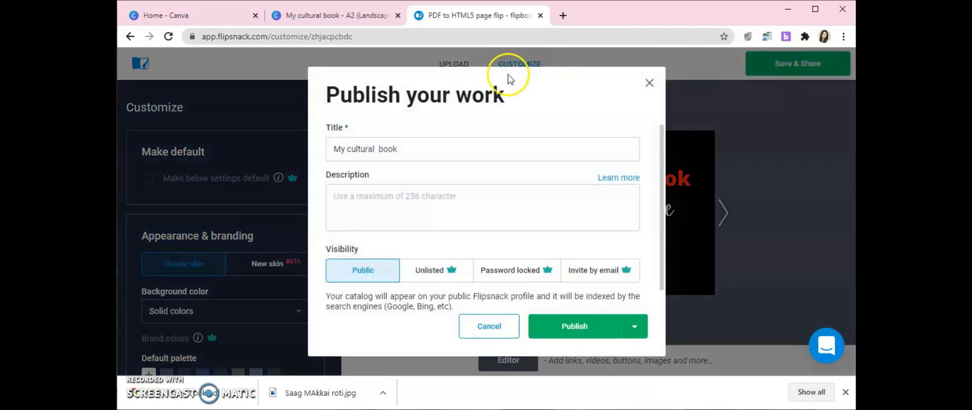
{"action": "left_click", "coordinate": [354, 200]}
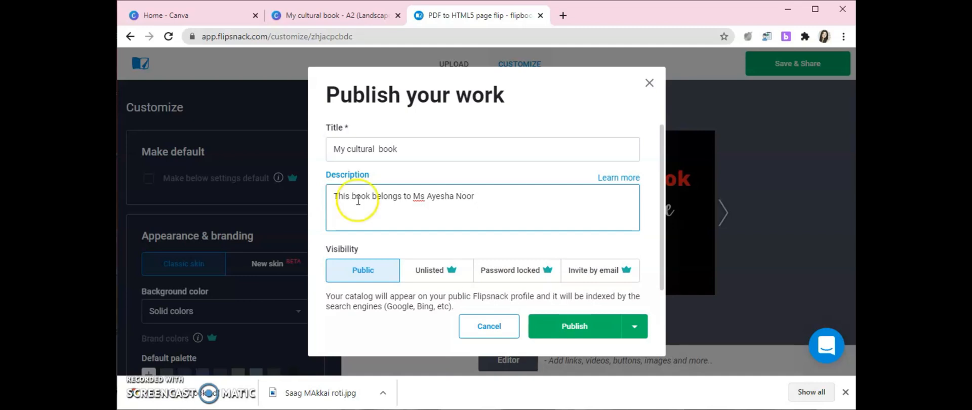
{"action": "left_click", "coordinate": [362, 273]}
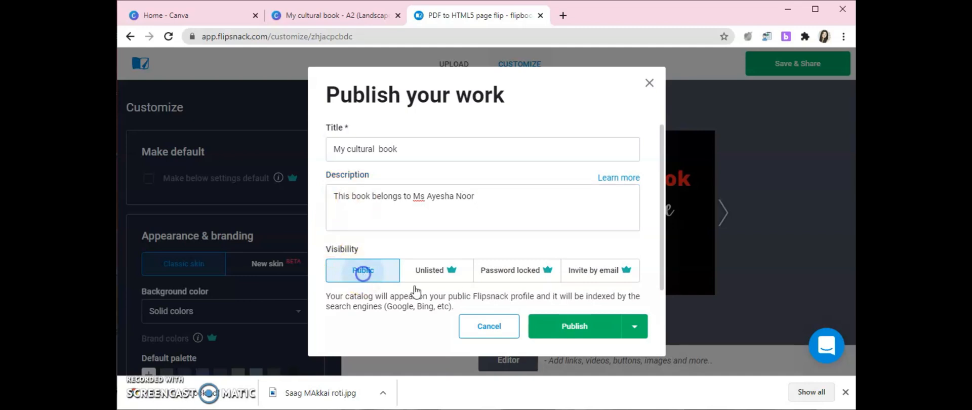
{"action": "left_click", "coordinate": [577, 334]}
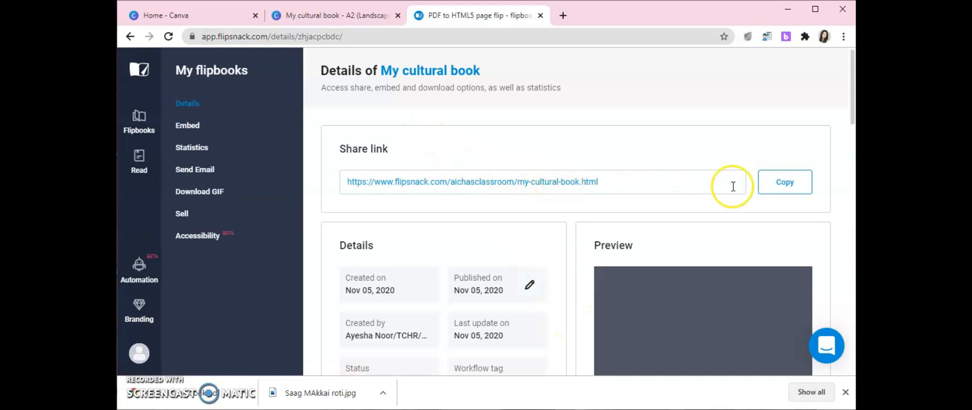
Copy the published flipbook's share link and open it in a new browser tab.
{"action": "left_click", "coordinate": [769, 184]}
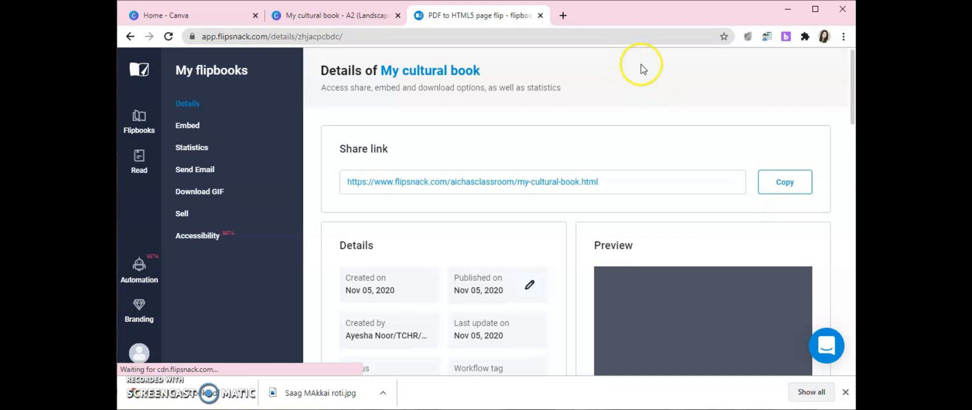
{"action": "left_click", "coordinate": [564, 17]}
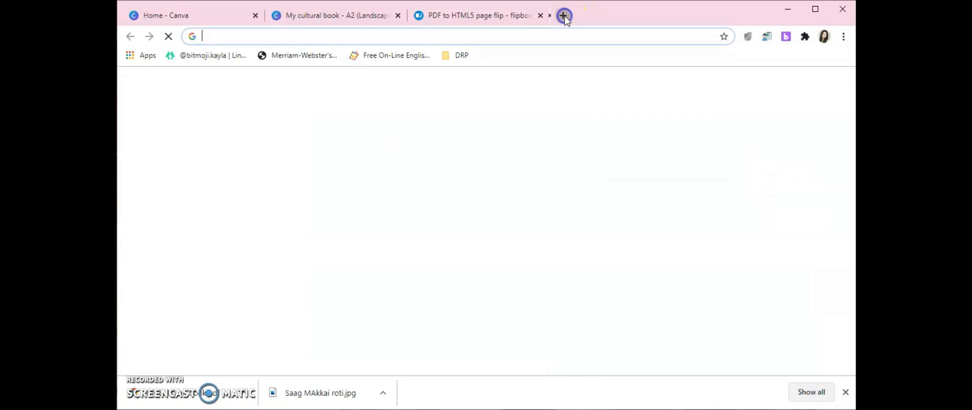
{"action": "left_click", "coordinate": [549, 37]}
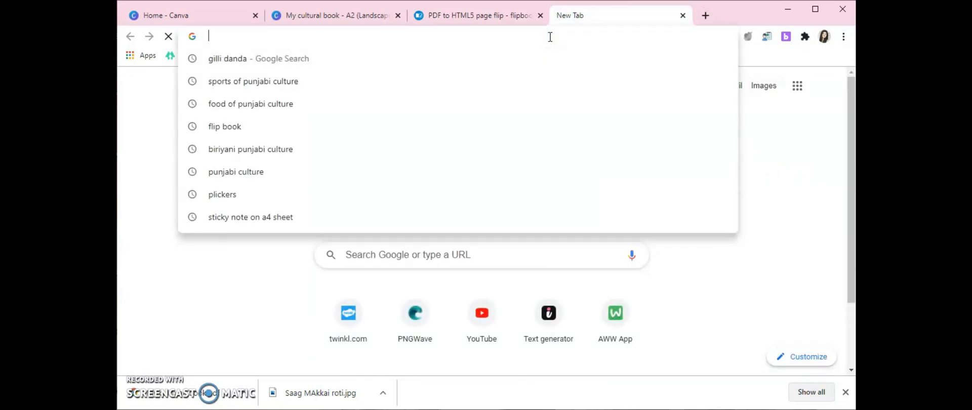
{"action": "key", "text": "ctrl+v"}
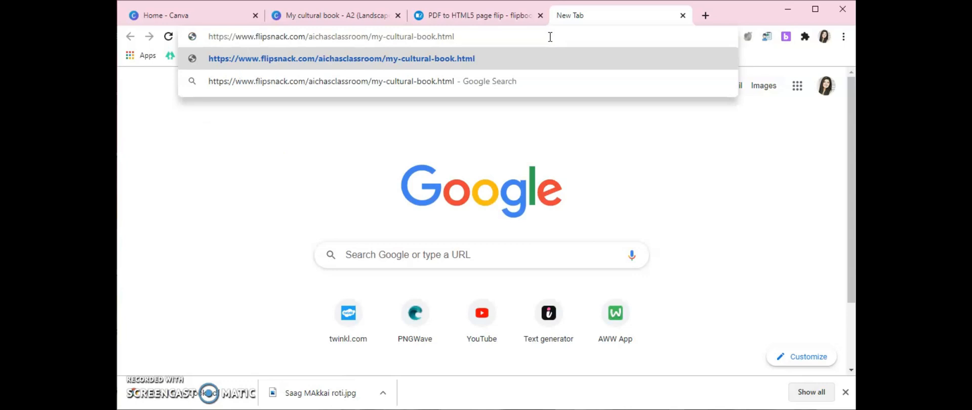
{"action": "key", "text": "Return"}
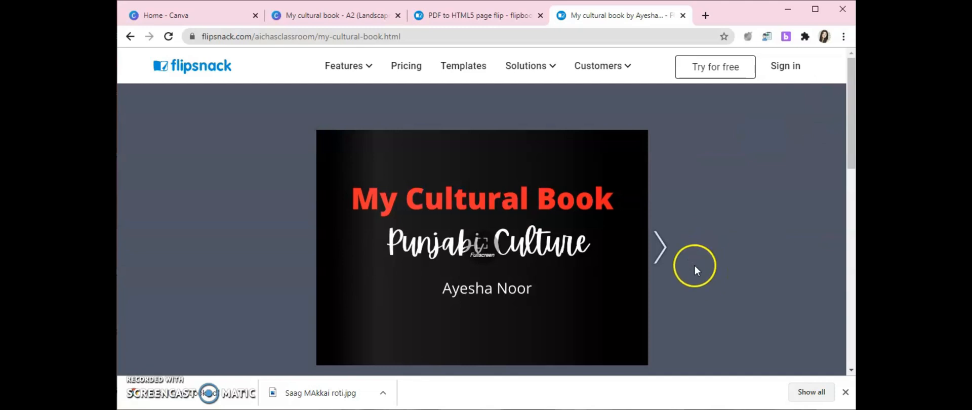
Flip through the published flipbook to its sports page and review the title, publication date and description below it.
{"action": "left_click", "coordinate": [663, 249]}
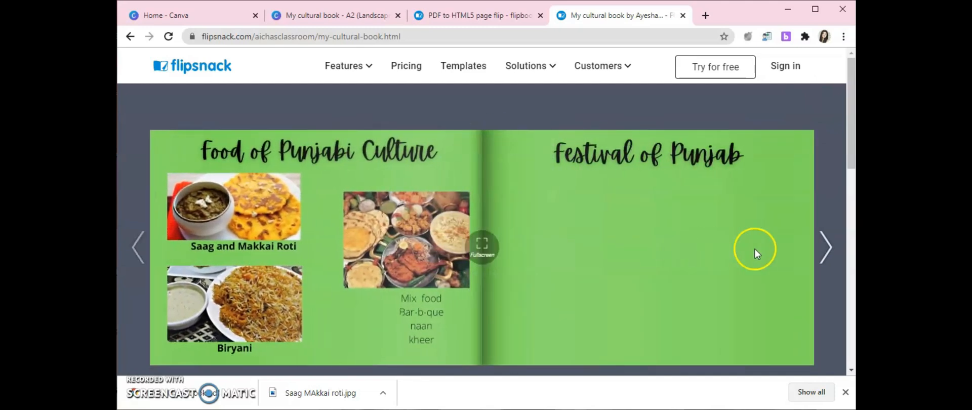
{"action": "left_click", "coordinate": [827, 254]}
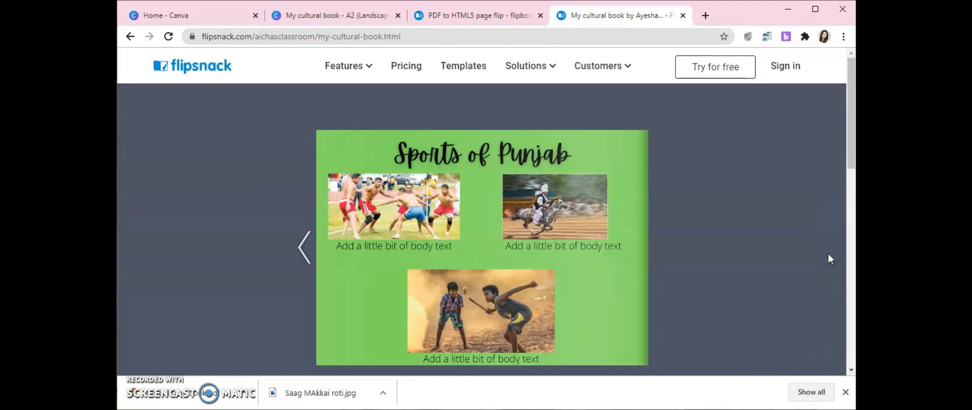
{"action": "scroll", "coordinate": [672, 187], "scroll_direction": "down", "scroll_amount": 3}
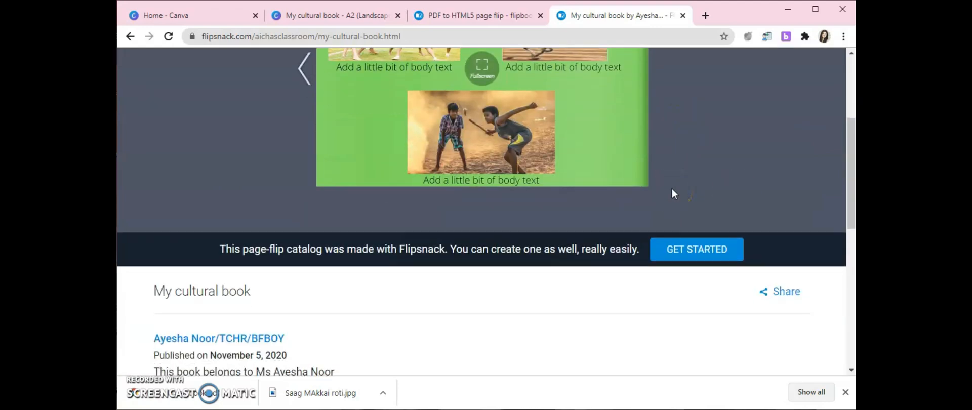
{"action": "scroll", "coordinate": [672, 194], "scroll_direction": "down", "scroll_amount": 1}
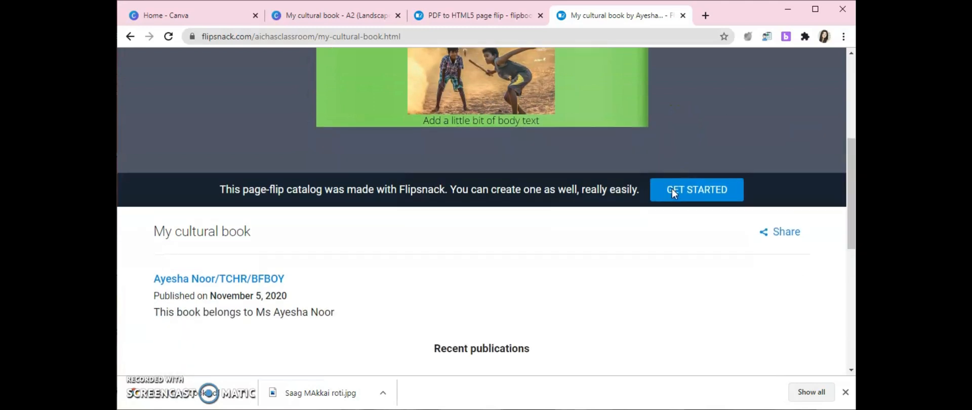
{"action": "scroll", "coordinate": [672, 194], "scroll_direction": "down", "scroll_amount": 1}
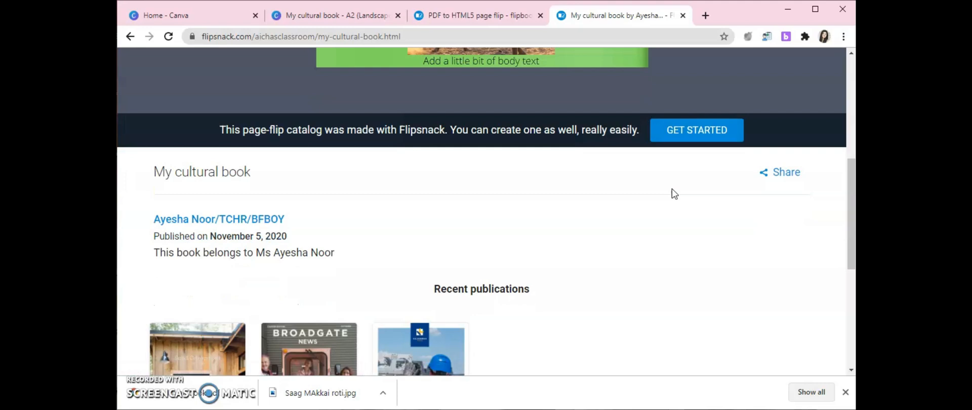
{"action": "scroll", "coordinate": [672, 194], "scroll_direction": "up", "scroll_amount": 4}
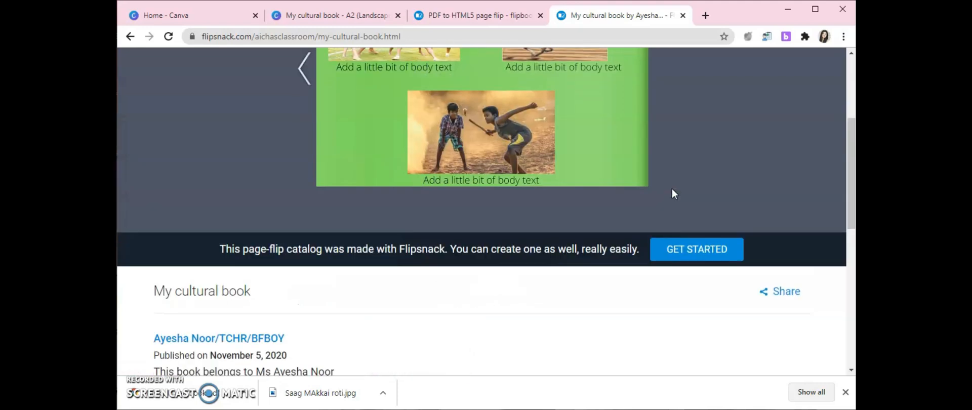
{"action": "scroll", "coordinate": [673, 194], "scroll_direction": "up", "scroll_amount": 1}
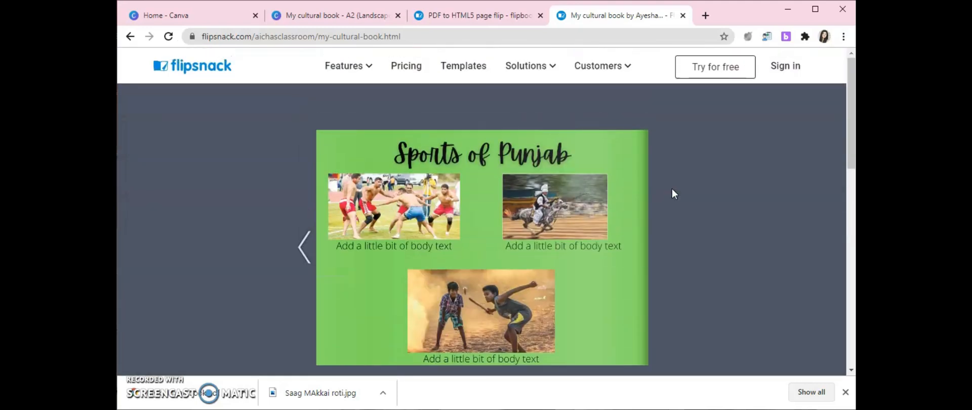
{"action": "scroll", "coordinate": [672, 193], "scroll_direction": "down", "scroll_amount": 3}
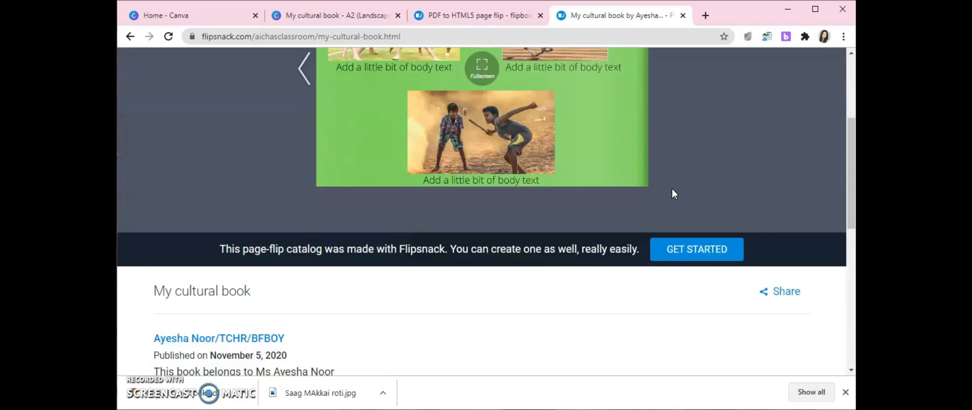